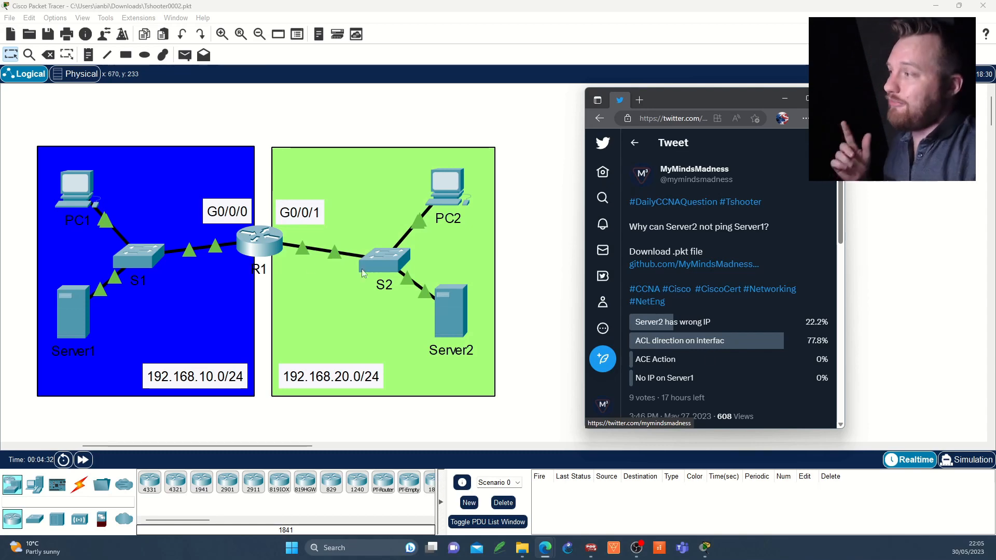
Step: Open Server1's command prompt and run ipconfig to examine its IPv4 address, subnet mask and default gateway
{"action": "left_click", "coordinate": [71, 310]}
{"action": "left_click", "coordinate": [70, 307]}
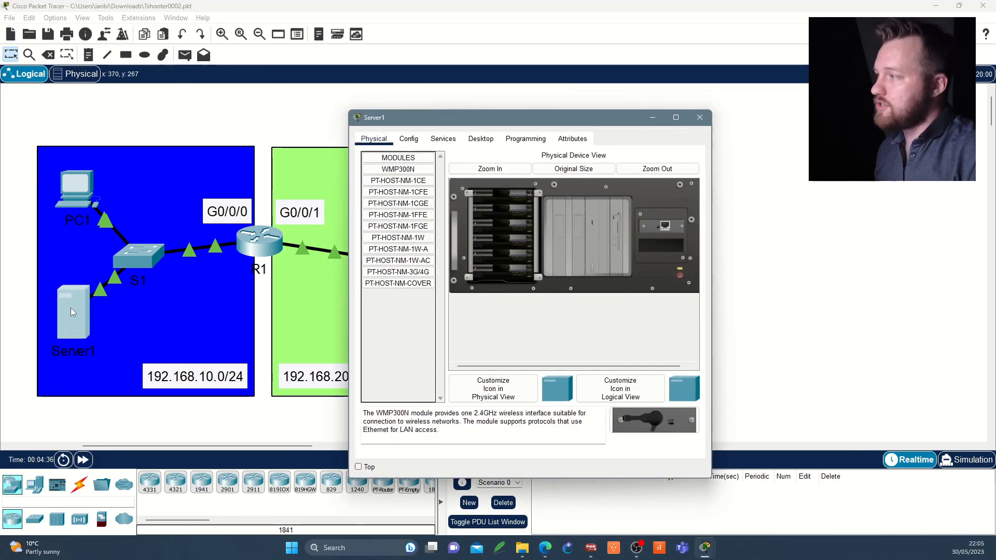
{"action": "left_click", "coordinate": [481, 139]}
{"action": "left_click", "coordinate": [539, 193]}
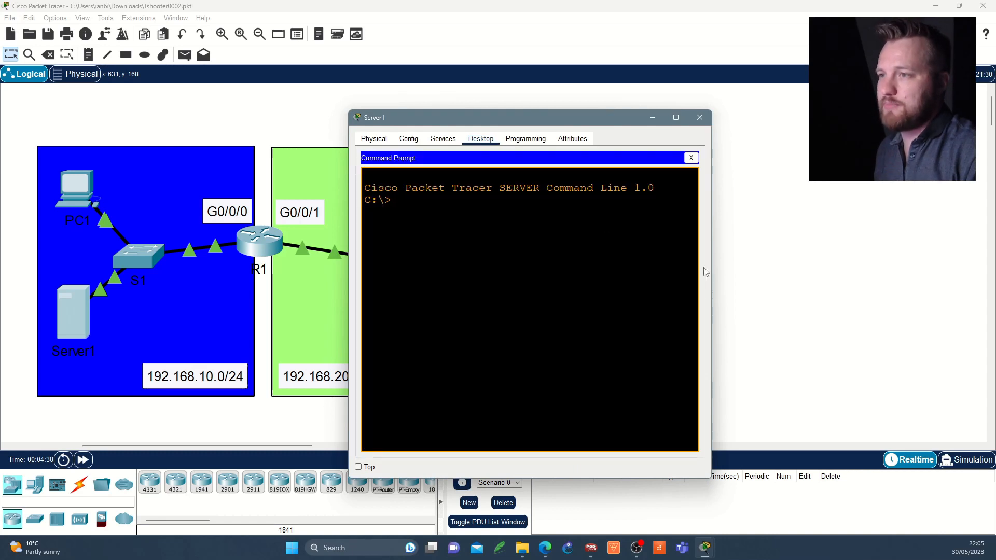
{"action": "left_click_drag", "start_coordinate": [711, 270], "coordinate": [805, 269]}
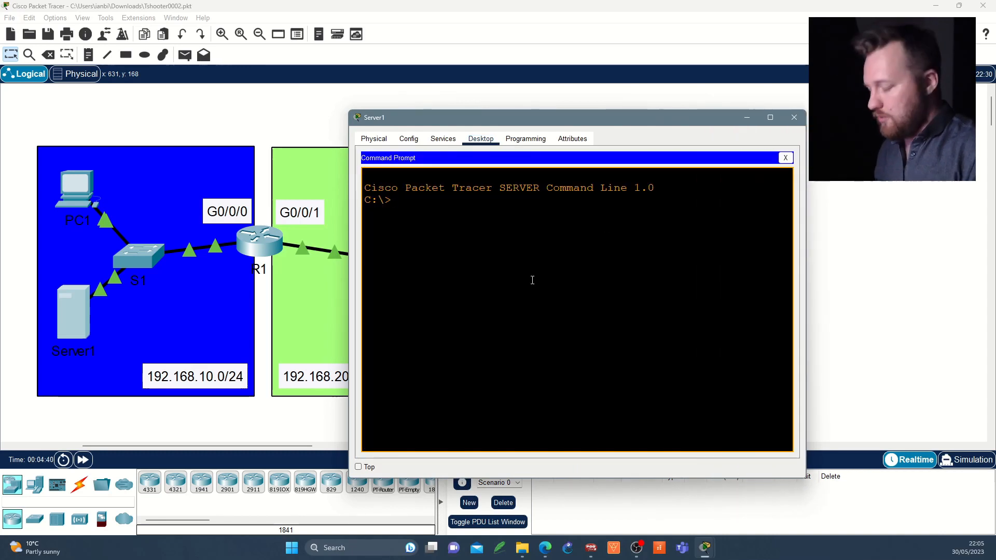
{"action": "type", "text": "ipconfig"}
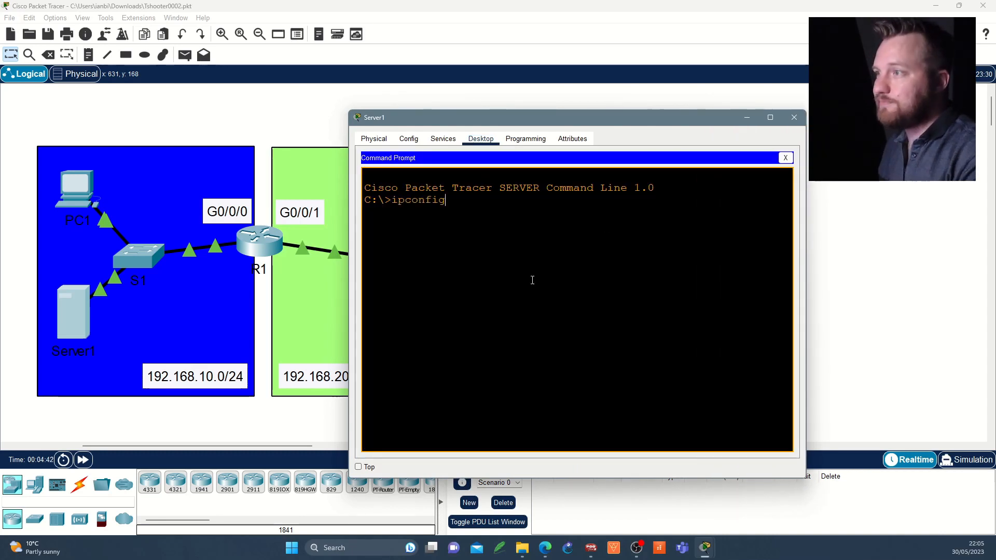
{"action": "key", "text": "Return"}
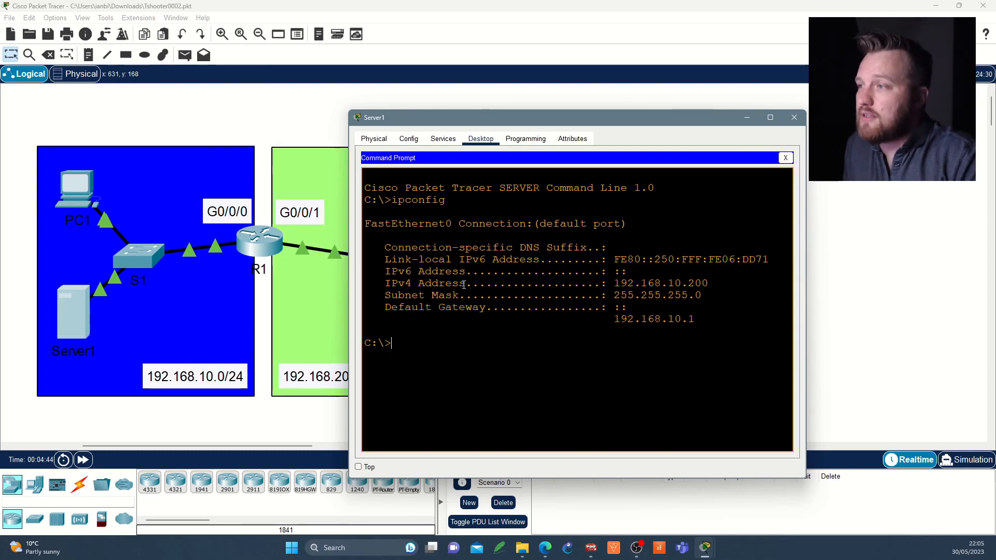
{"action": "left_click_drag", "start_coordinate": [385, 283], "coordinate": [722, 282]}
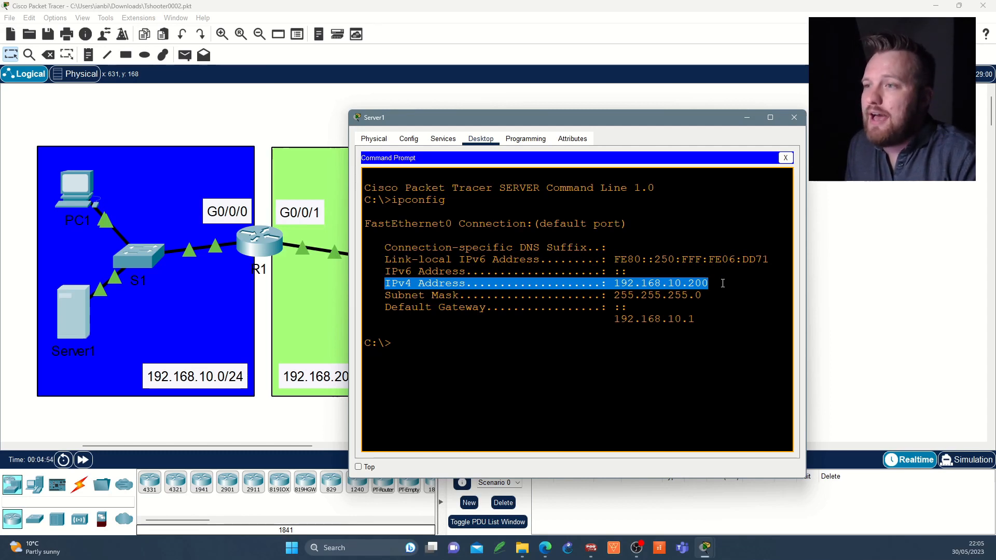
{"action": "left_click_drag", "start_coordinate": [723, 282], "coordinate": [716, 316]}
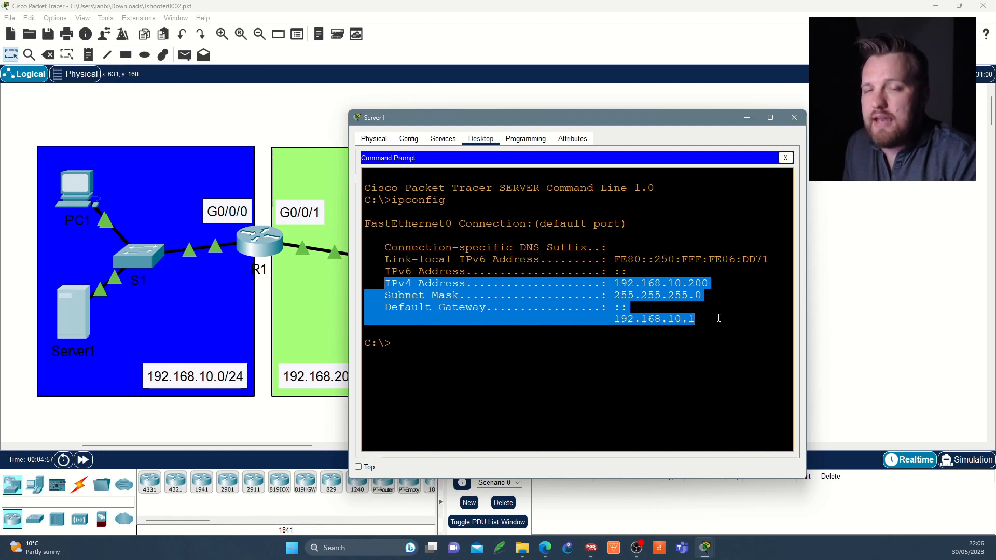
Step: Open PC1's command prompt and run ipconfig to examine its IPv4 address, subnet mask and default gateway
{"action": "left_click", "coordinate": [77, 190]}
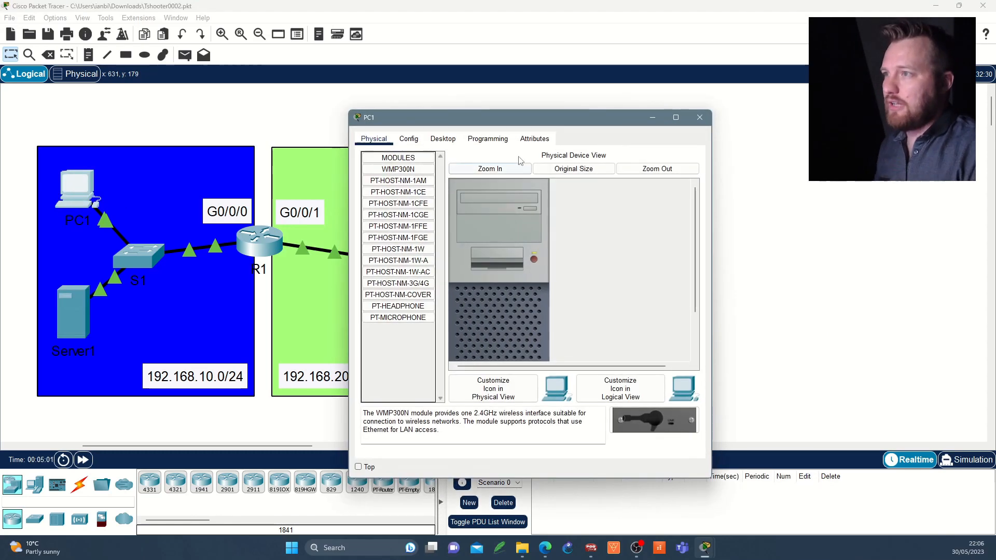
{"action": "left_click", "coordinate": [443, 138]}
{"action": "left_click_drag", "start_coordinate": [713, 253], "coordinate": [853, 254]}
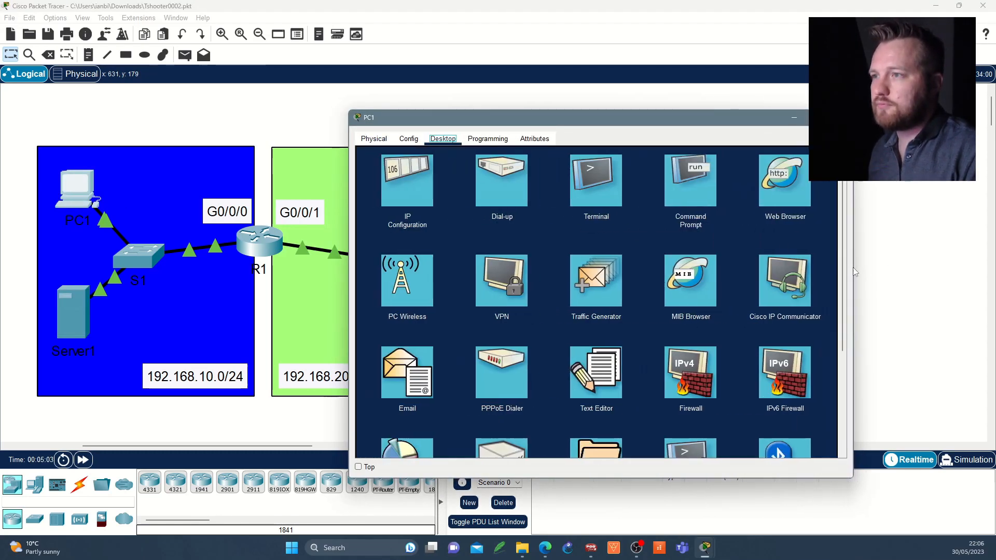
{"action": "left_click", "coordinate": [658, 175]}
{"action": "type", "text": "p"}
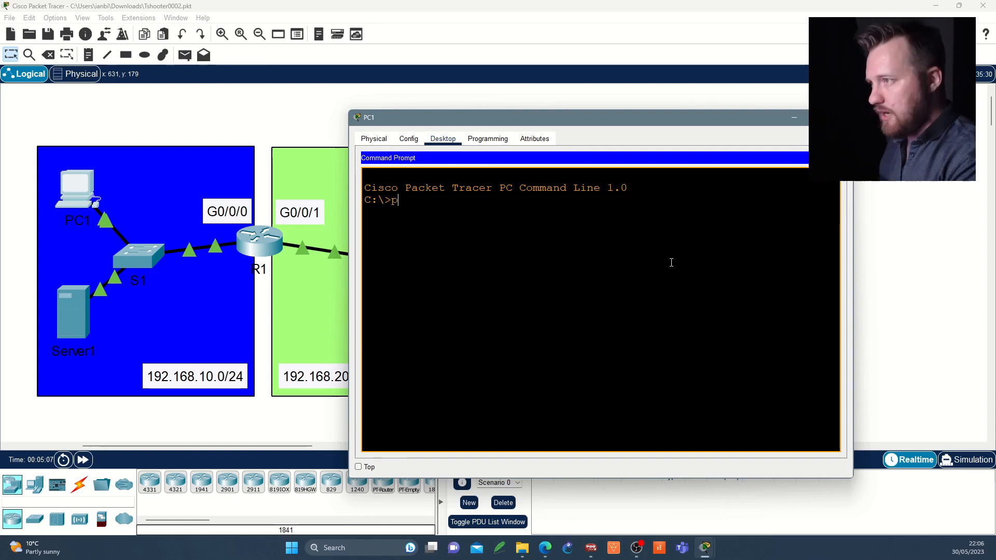
{"action": "type", "text": "ipconfi"}
{"action": "key", "text": "BackSpace"}
{"action": "key", "text": "BackSpace"}
{"action": "key", "text": "BackSpace"}
{"action": "key", "text": "BackSpace"}
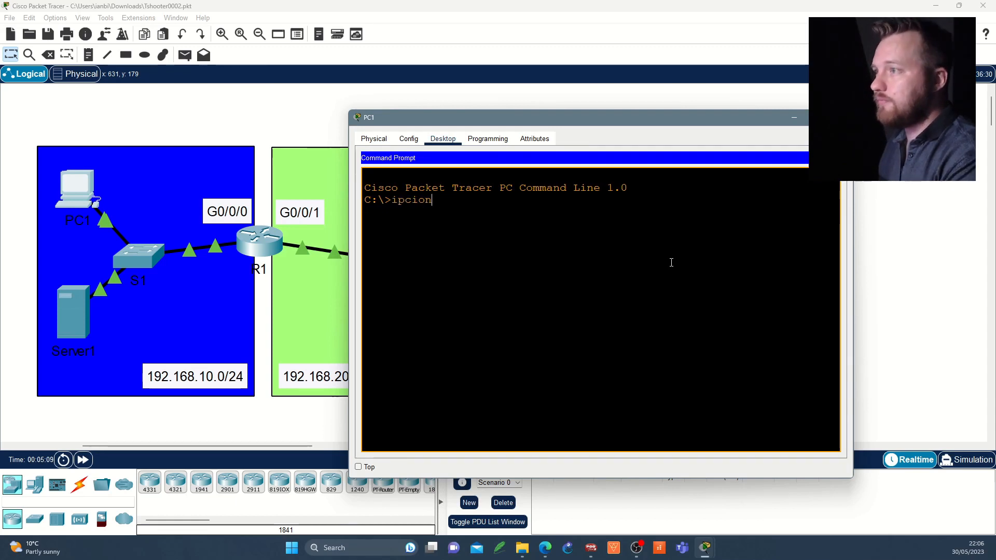
{"action": "type", "text": "onfig"}
{"action": "key", "text": "Return"}
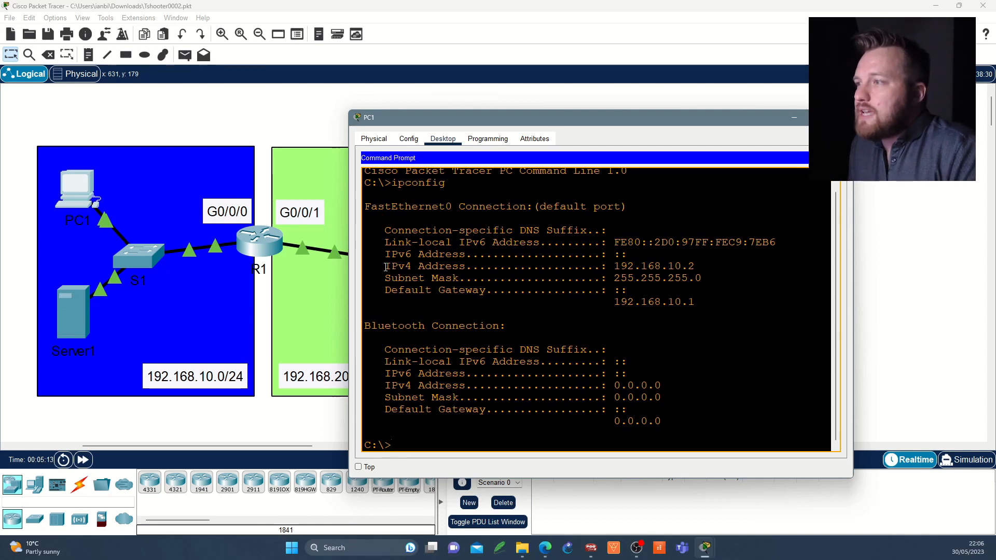
{"action": "left_click_drag", "start_coordinate": [671, 263], "coordinate": [714, 284]}
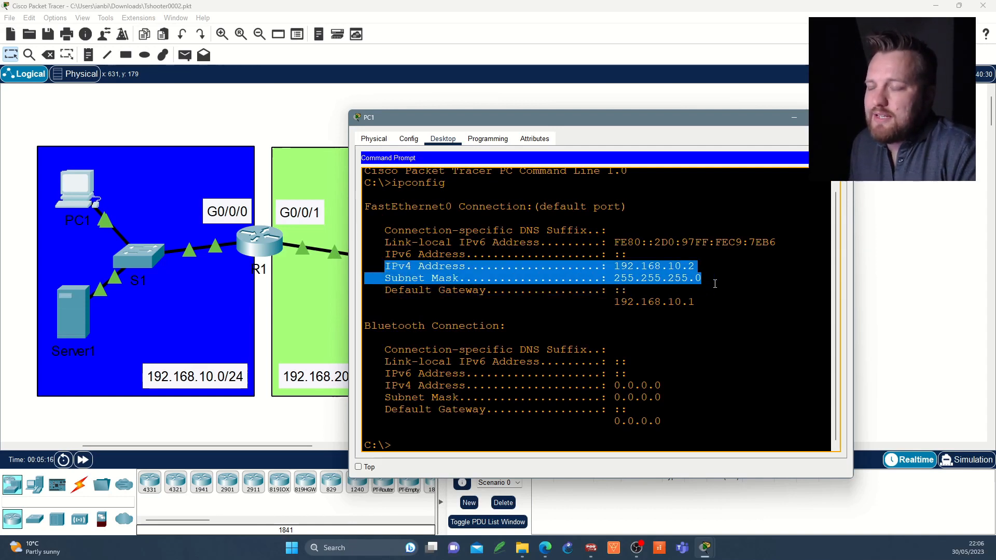
{"action": "left_click_drag", "start_coordinate": [714, 284], "coordinate": [723, 301]}
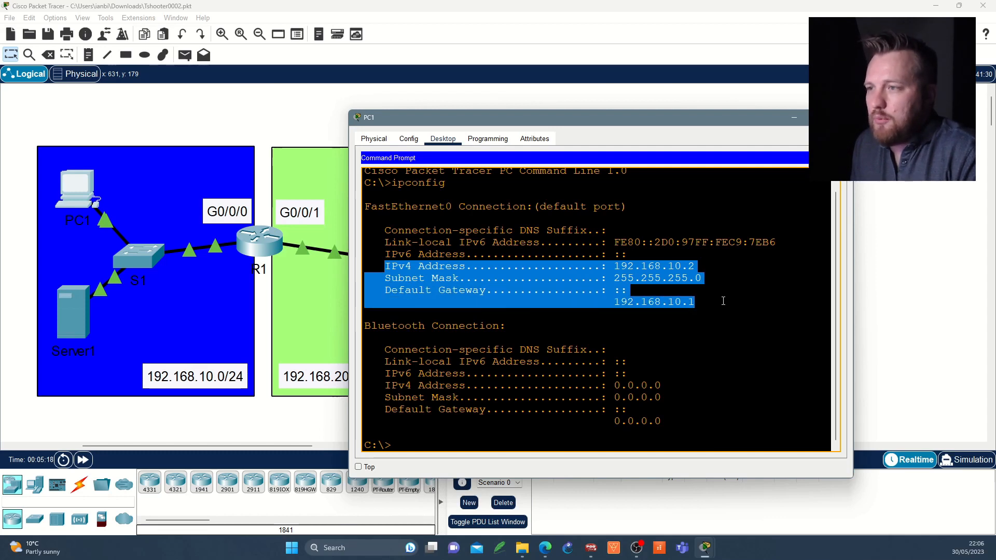
{"action": "left_click", "coordinate": [722, 301]}
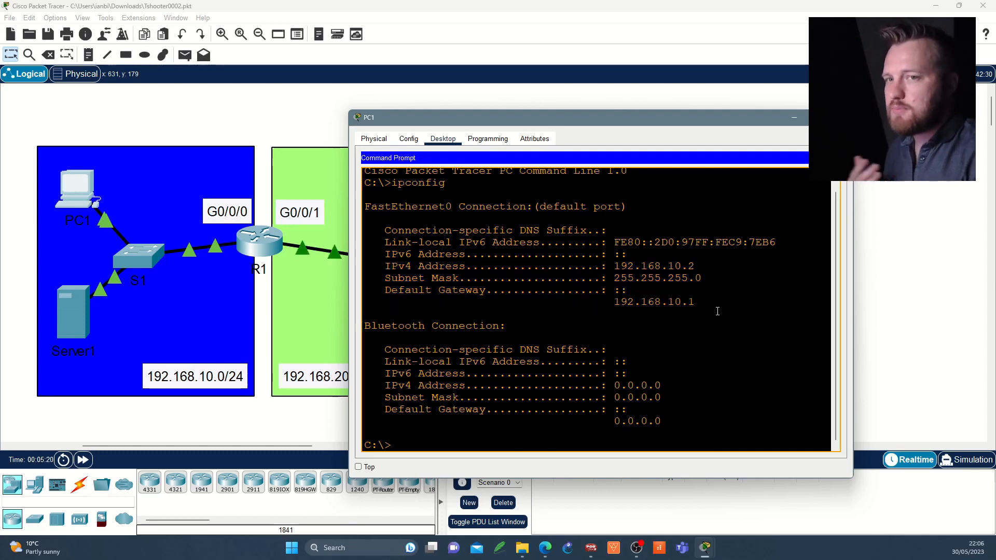
Step: Ping Server1 at 192.168.10.200 from PC1's command prompt
{"action": "key", "text": "Return"}
{"action": "key", "text": "Return"}
{"action": "type", "text": "pi"}
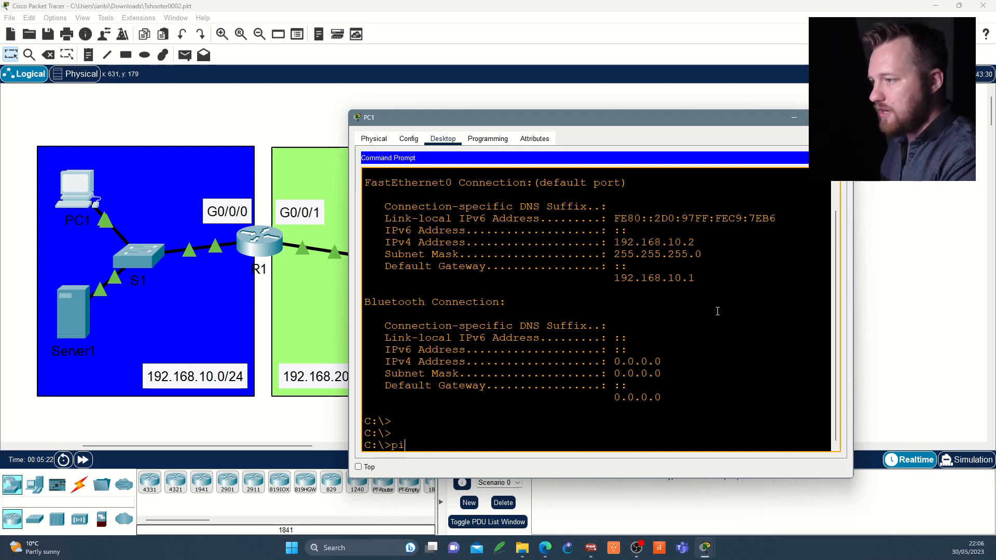
{"action": "type", "text": "ng 192.168"}
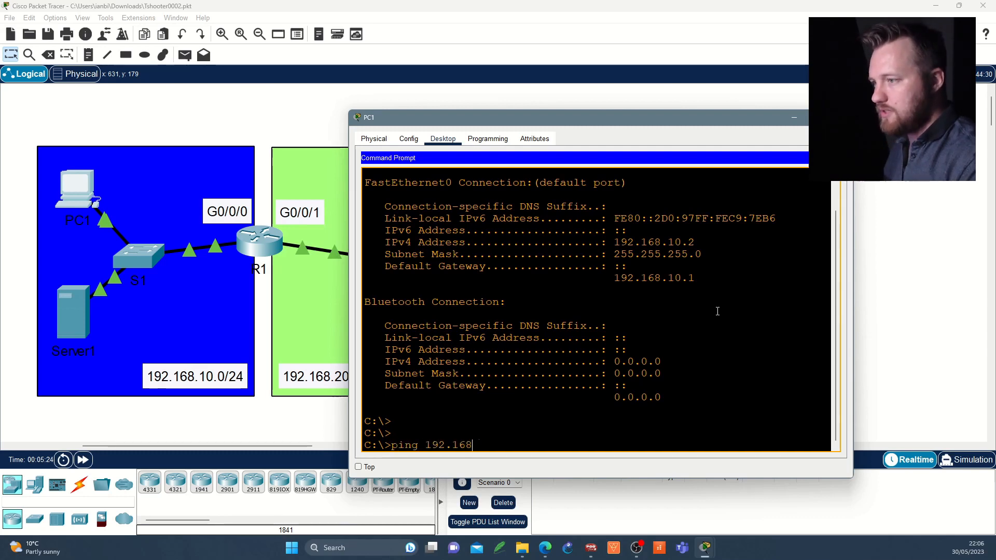
{"action": "type", "text": ".10.200"}
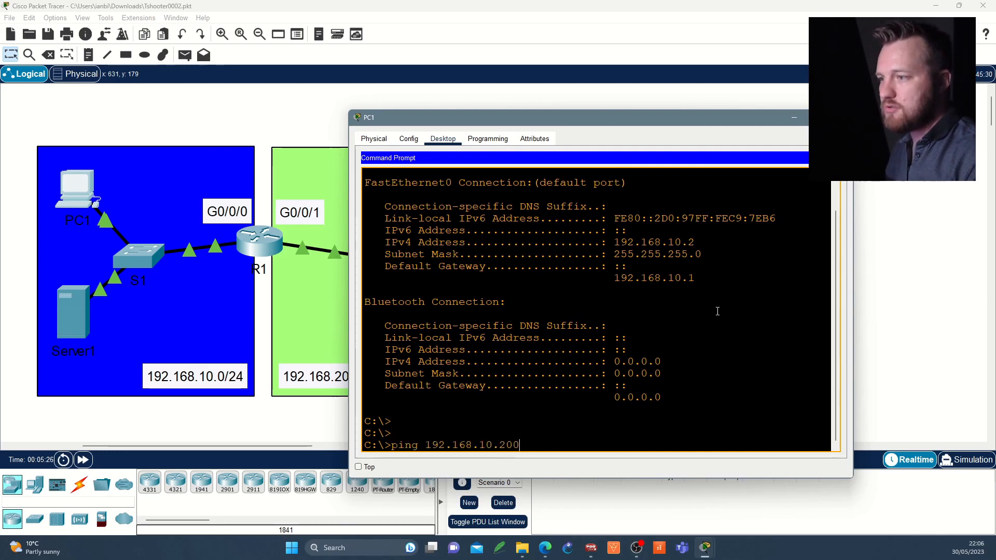
{"action": "key", "text": "Return"}
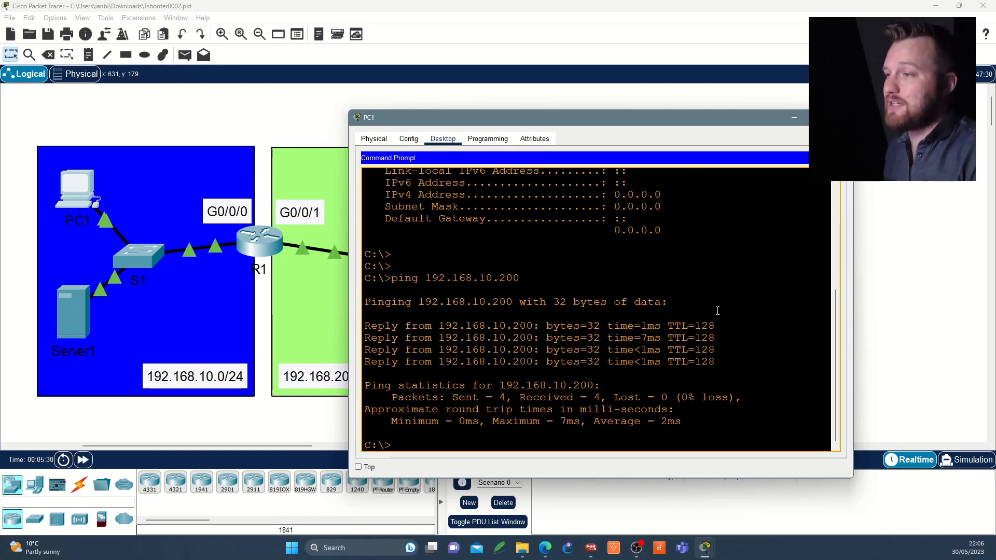
Step: Ping the default gateway 192.168.10.1 from PC1 by editing the previous command
{"action": "key", "text": "Up"}
{"action": "key", "text": "BackSpace"}
{"action": "key", "text": "BackSpace"}
{"action": "key", "text": "BackSpace"}
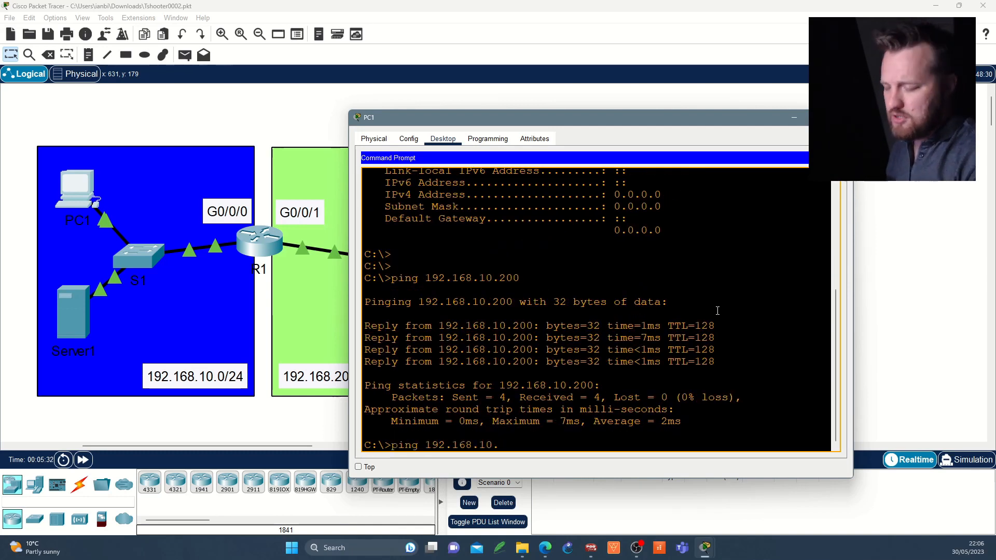
{"action": "type", "text": "1"}
{"action": "key", "text": "Return"}
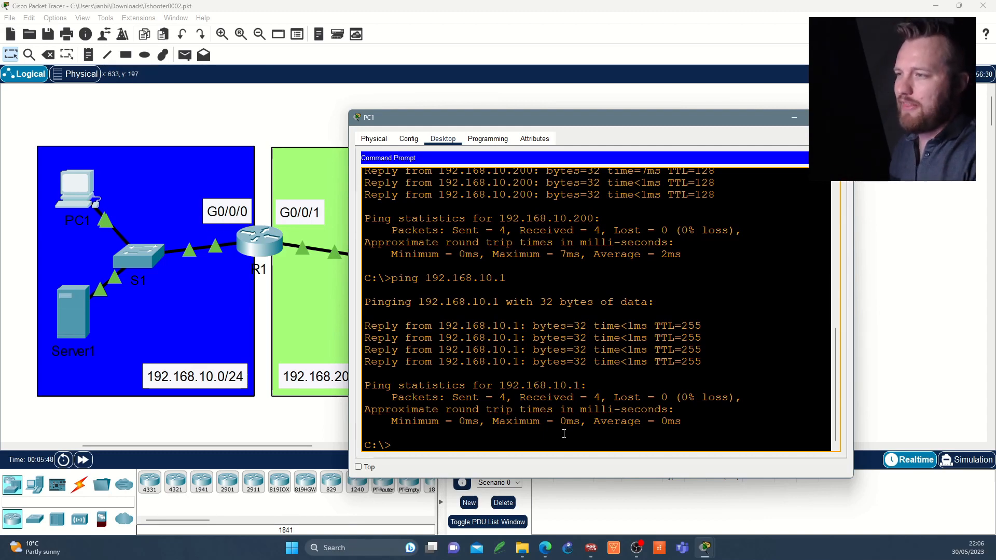
Step: Ping the router's other interface at 192.168.20.1 from PC1 by editing the previous command
{"action": "key", "text": "Up"}
{"action": "key", "text": "Left"}
{"action": "key", "text": "Left"}
{"action": "key", "text": "Left"}
{"action": "key", "text": "BackSpace"}
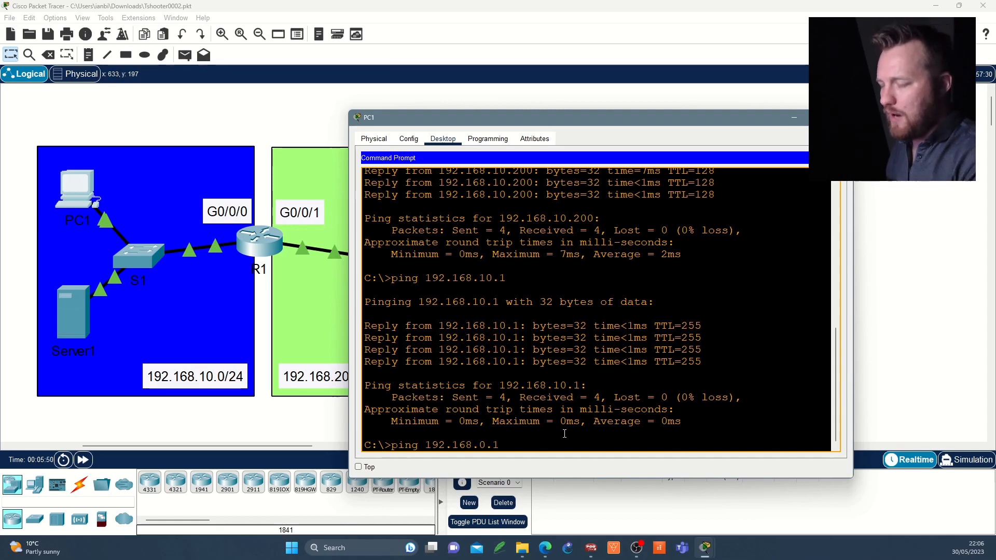
{"action": "type", "text": "2"}
{"action": "key", "text": "Return"}
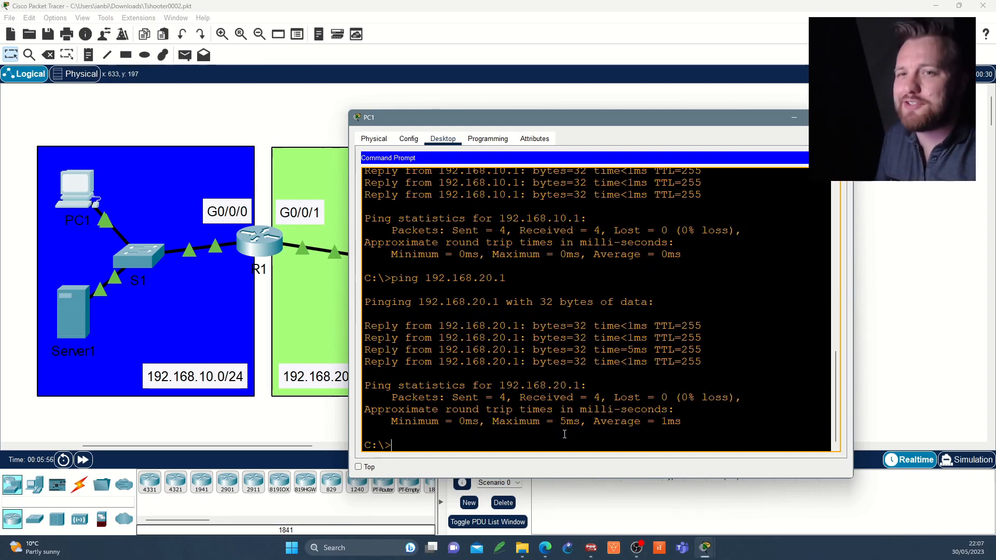
Step: Close PC1's window, open Server2's command prompt and run ipconfig to examine its addressing
{"action": "left_click", "coordinate": [840, 118]}
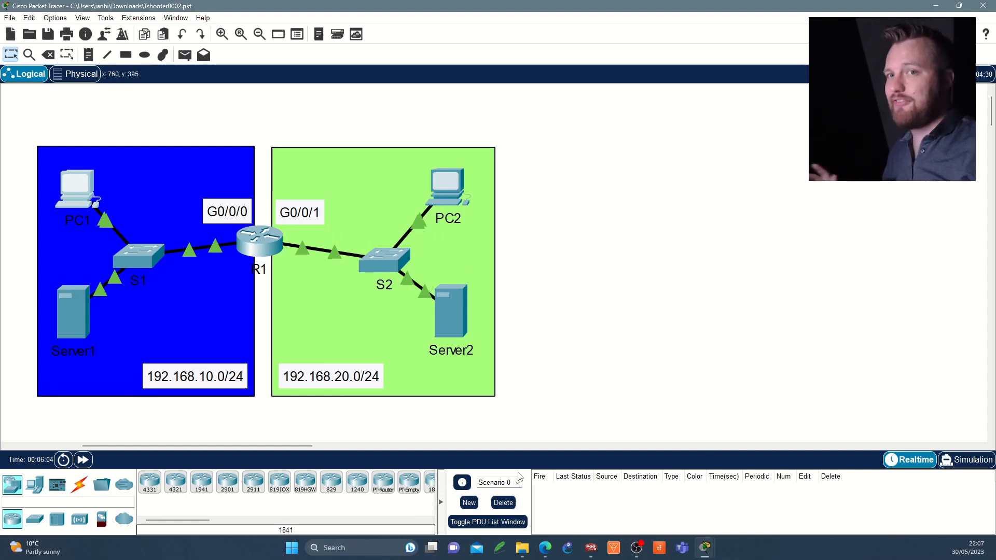
{"action": "left_click", "coordinate": [450, 309]}
{"action": "left_click", "coordinate": [481, 139]}
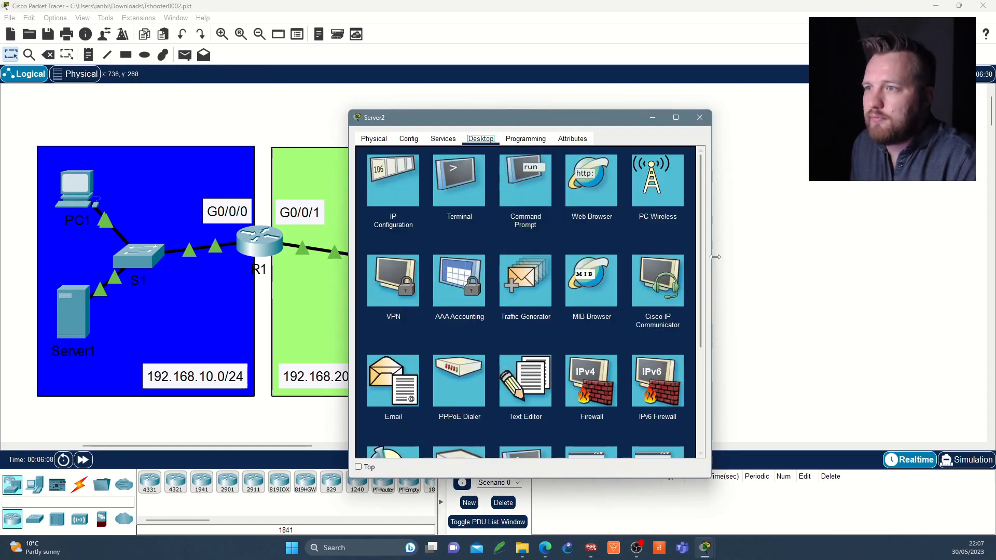
{"action": "left_click_drag", "start_coordinate": [739, 257], "coordinate": [845, 257]}
{"action": "left_click", "coordinate": [593, 183]}
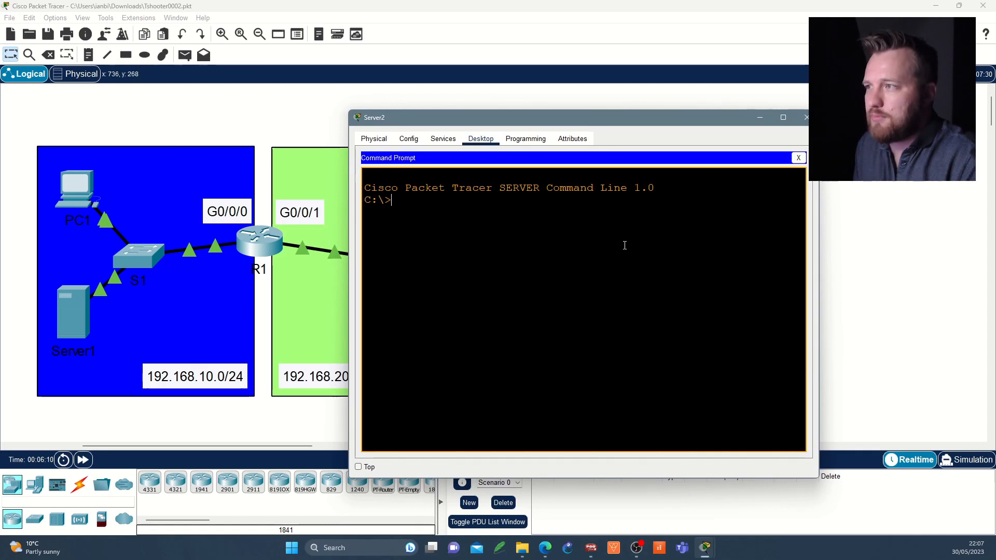
{"action": "type", "text": "ipconfig"}
{"action": "key", "text": "Return"}
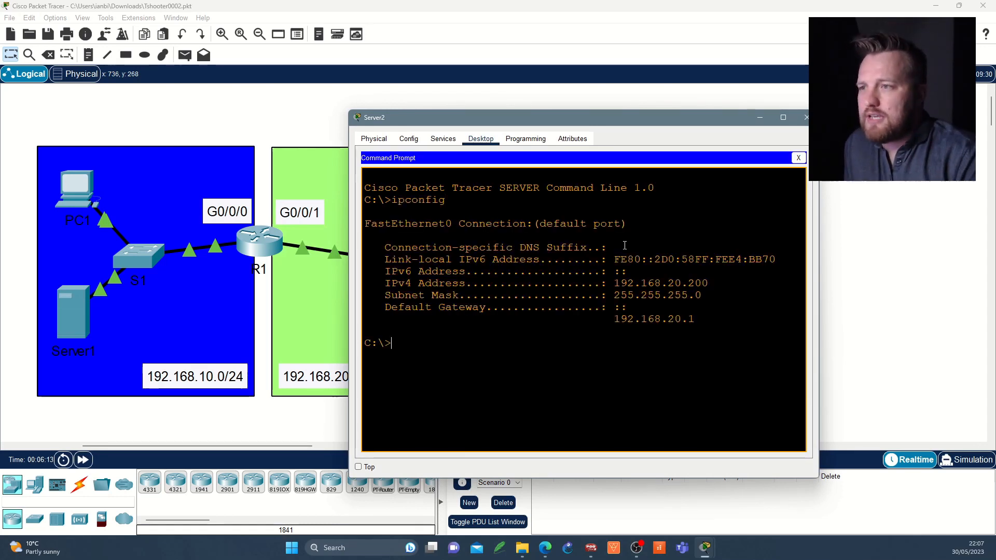
{"action": "left_click_drag", "start_coordinate": [610, 283], "coordinate": [708, 317]}
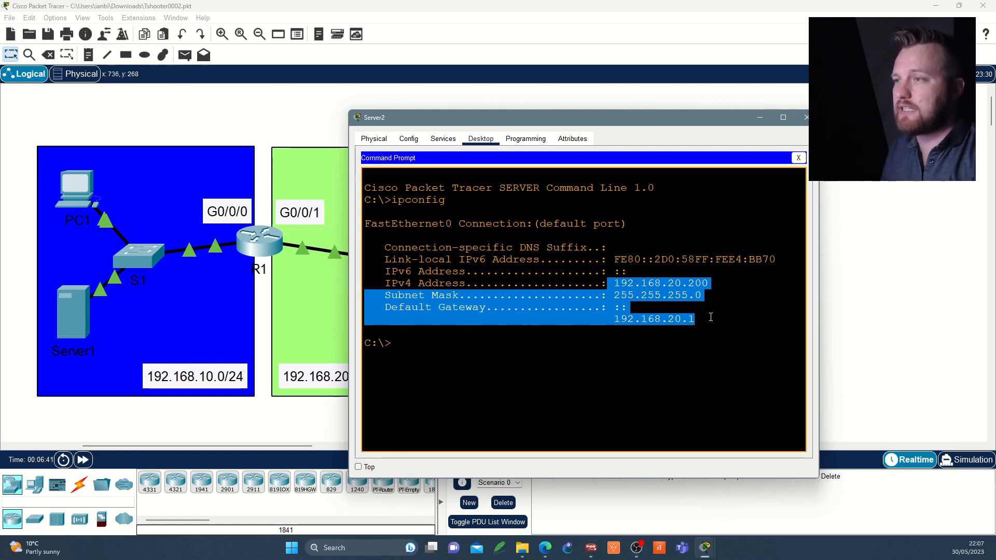
Step: Close Server2's window, open PC2's command prompt and run ipconfig to examine its addressing
{"action": "left_click", "coordinate": [799, 117]}
{"action": "left_click", "coordinate": [452, 191]}
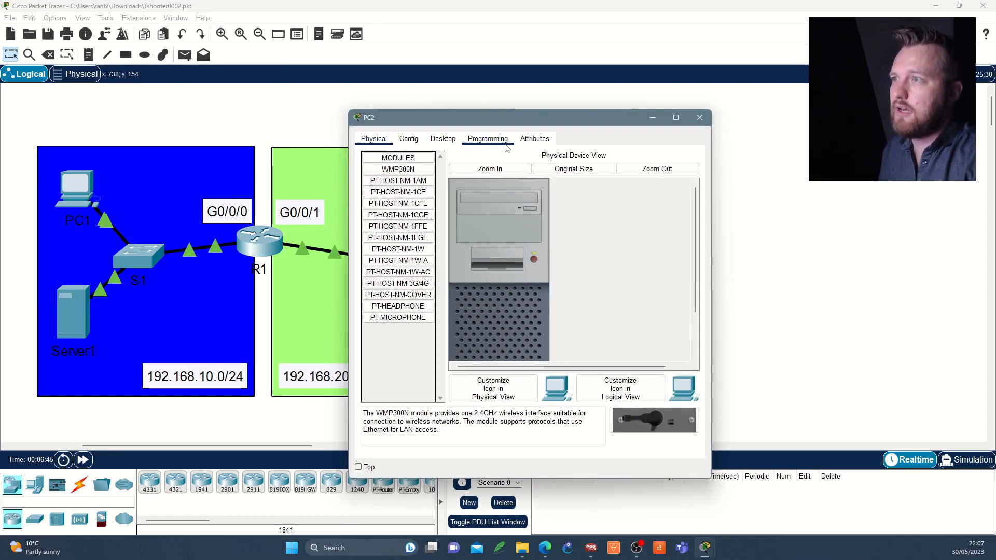
{"action": "left_click", "coordinate": [444, 138]}
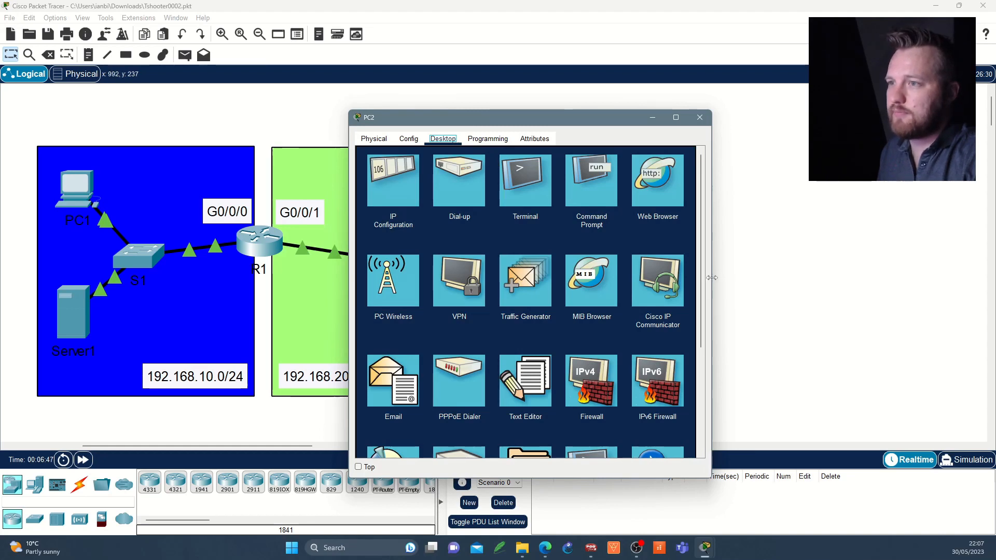
{"action": "left_click_drag", "start_coordinate": [711, 277], "coordinate": [860, 275]}
{"action": "left_click", "coordinate": [684, 180]}
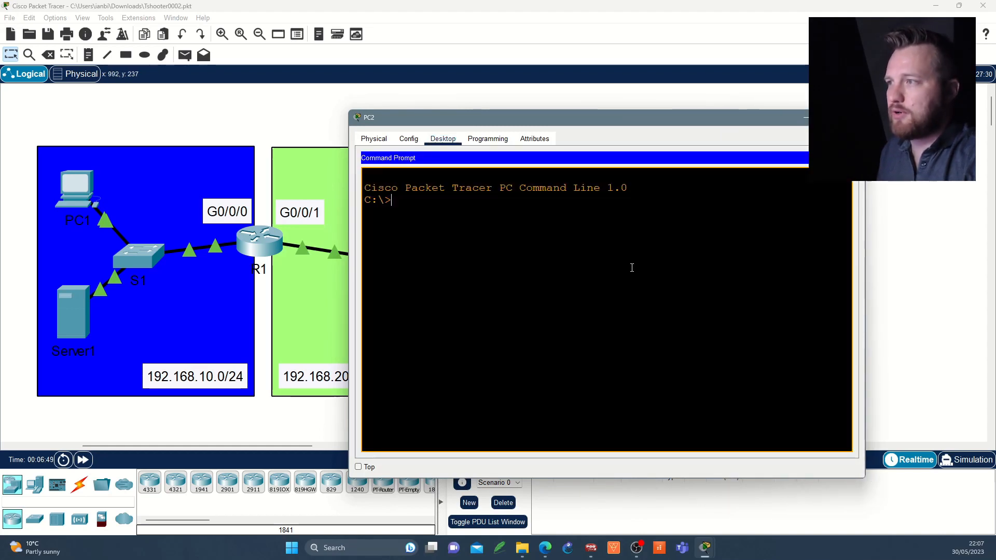
{"action": "type", "text": "ipconfig"}
{"action": "key", "text": "Return"}
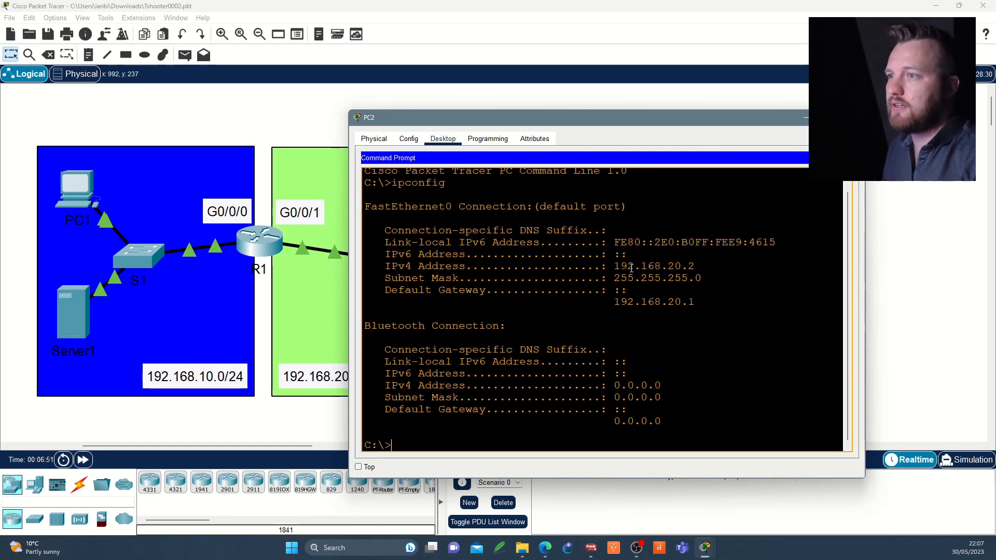
{"action": "left_click_drag", "start_coordinate": [614, 267], "coordinate": [709, 262]}
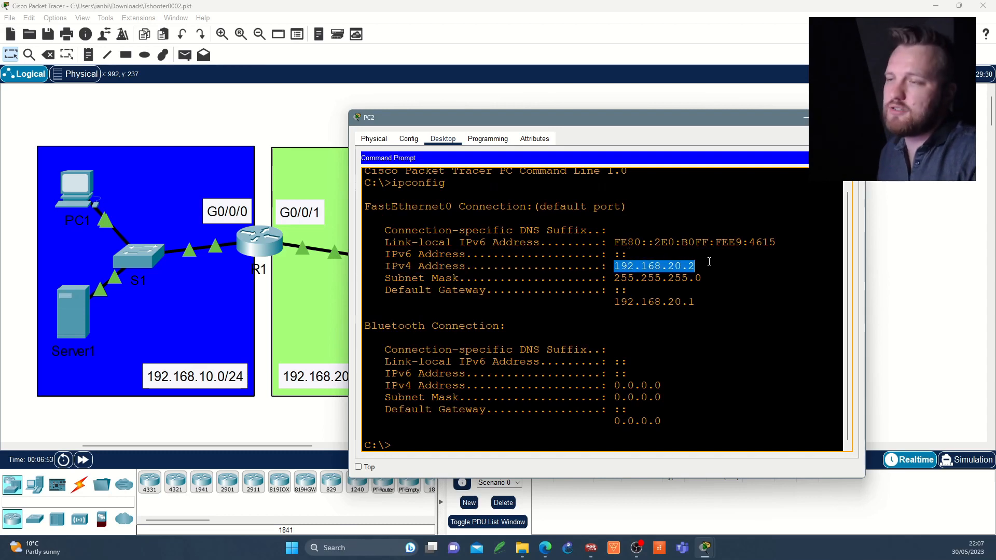
{"action": "left_click_drag", "start_coordinate": [656, 303], "coordinate": [695, 303]}
{"action": "left_click", "coordinate": [668, 334]}
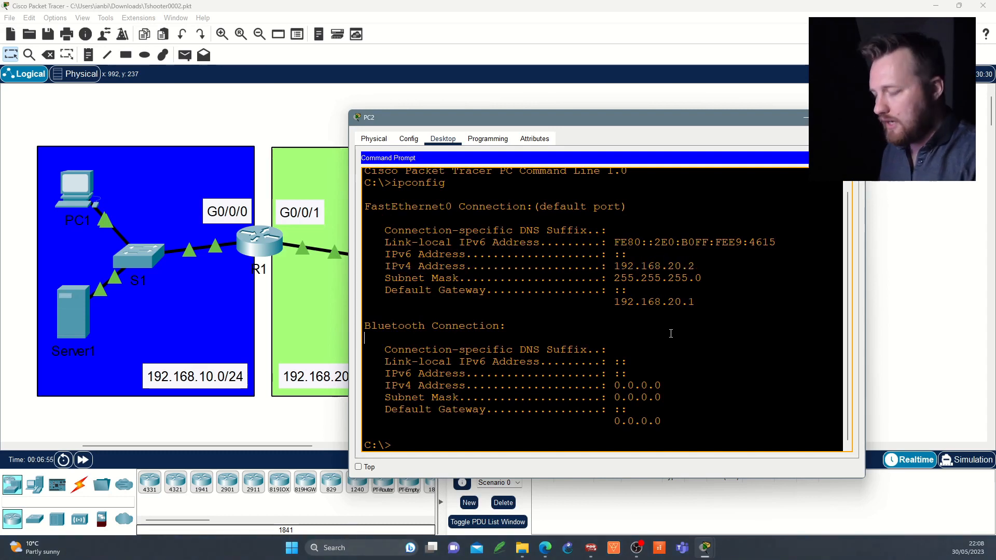
Step: Ping Server2 at 192.168.20.200 from PC2's command prompt
{"action": "key", "text": "Return"}
{"action": "key", "text": "Return"}
{"action": "type", "text": "ping"}
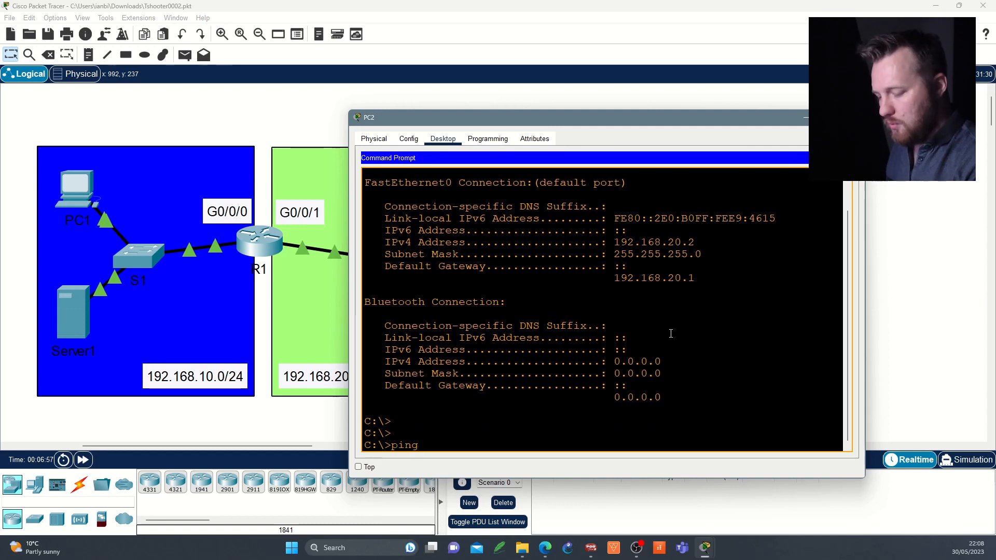
{"action": "type", "text": " 192.168."}
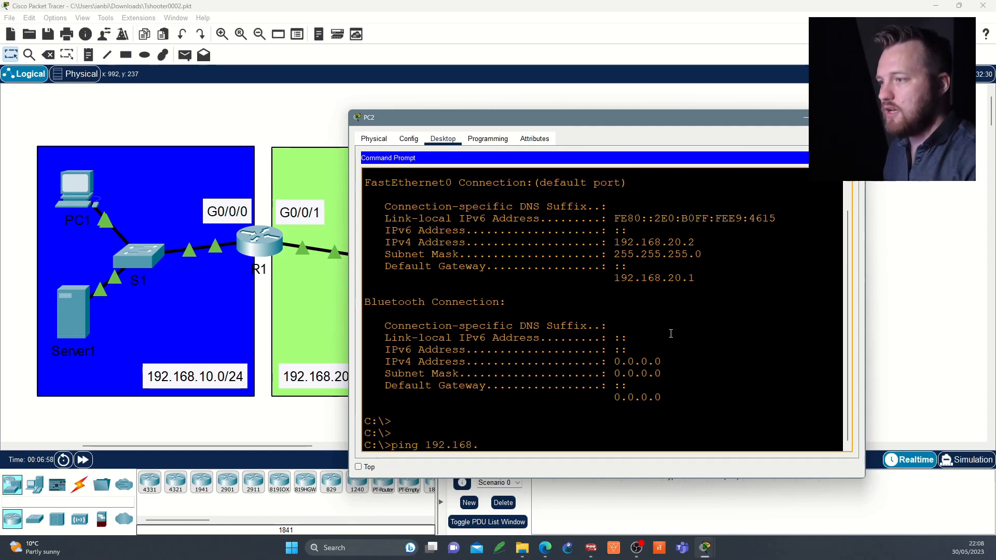
{"action": "type", "text": "20.200"}
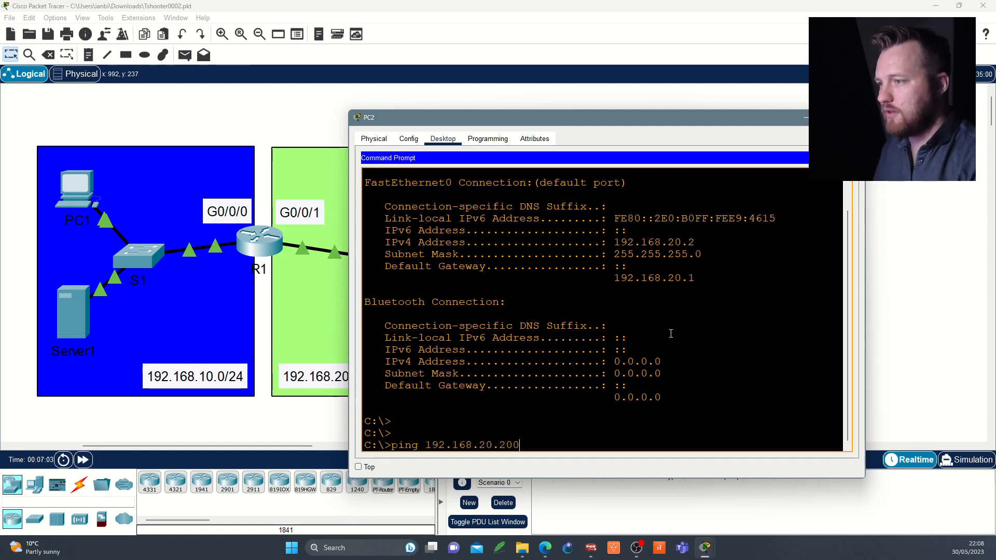
{"action": "key", "text": "Return"}
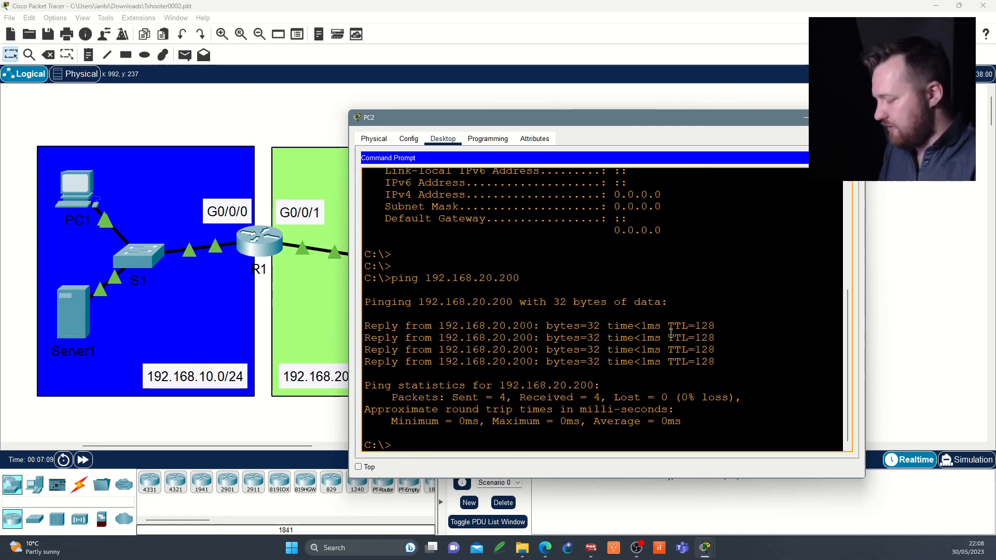
Step: Open router R1's command-line interface and get to its user prompt
{"action": "key", "text": "alt+Tab"}
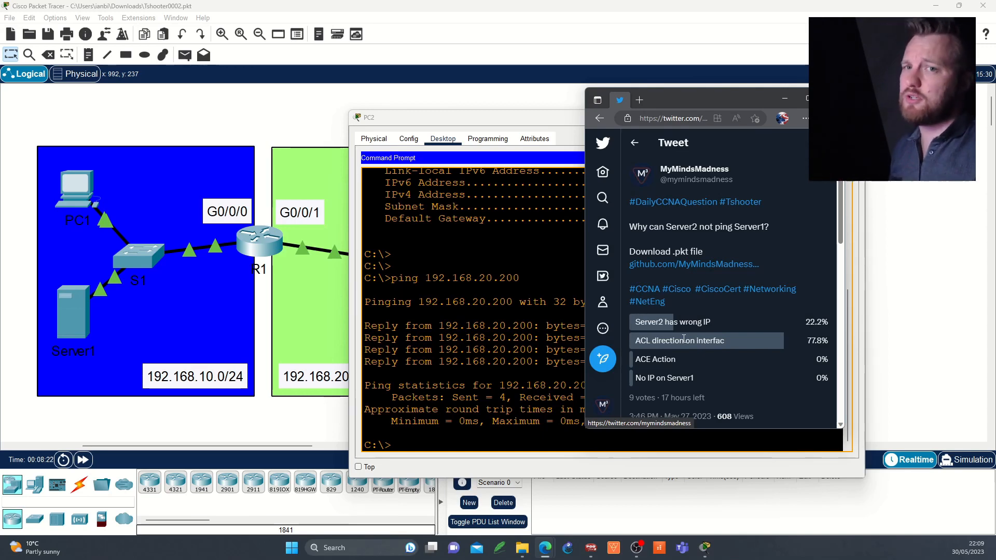
{"action": "left_click", "coordinate": [265, 247]}
{"action": "left_click", "coordinate": [265, 248]}
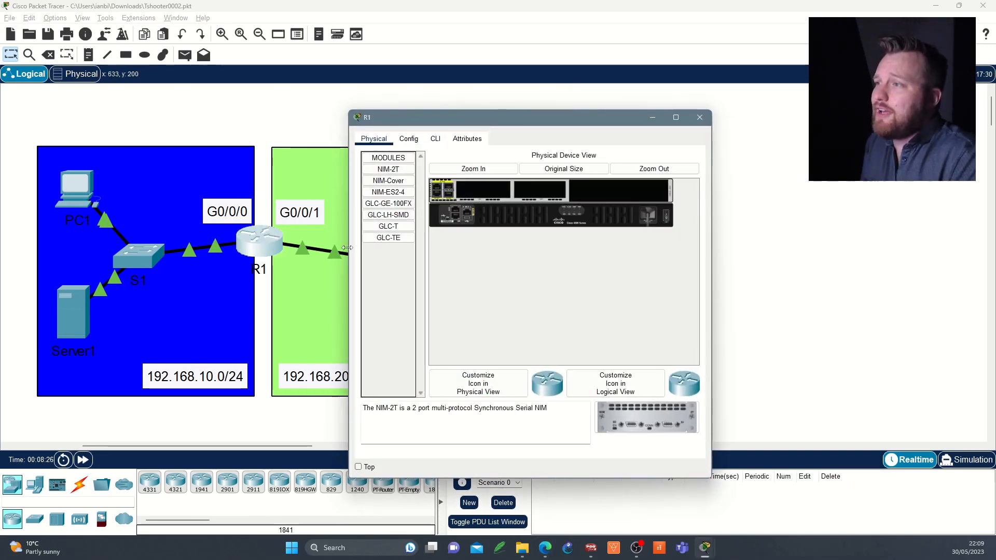
{"action": "left_click", "coordinate": [345, 139]}
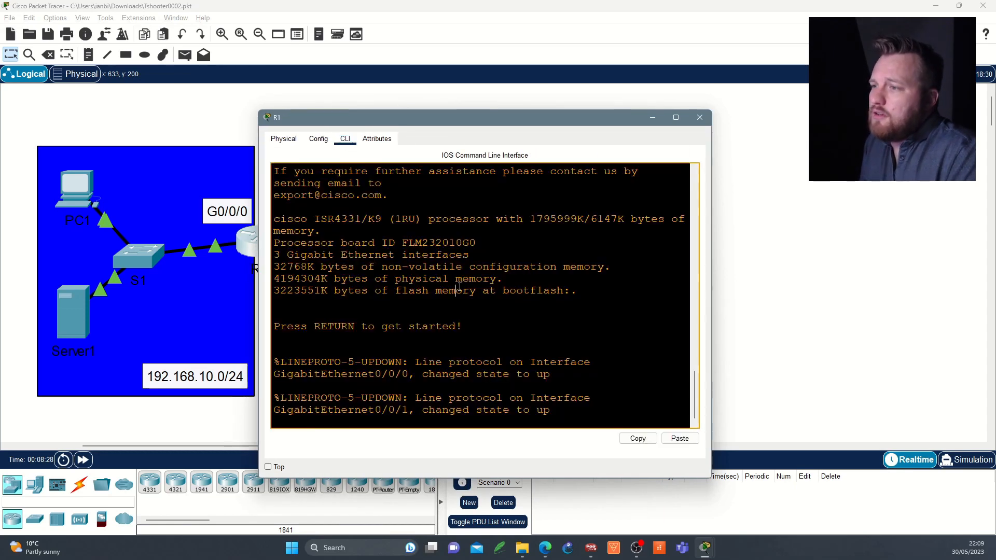
{"action": "key", "text": "Return"}
{"action": "key", "text": "Return"}
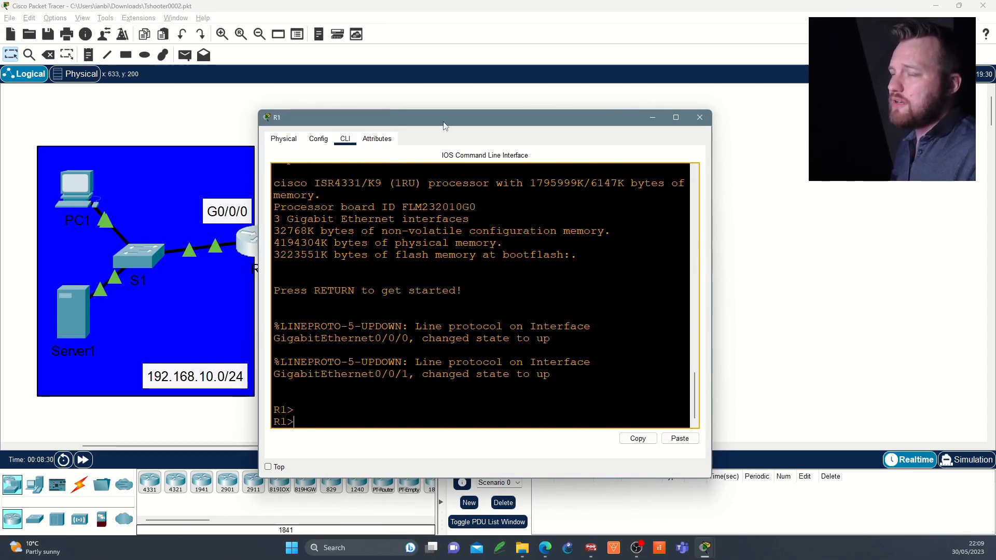
{"action": "left_click_drag", "start_coordinate": [443, 124], "coordinate": [542, 109]}
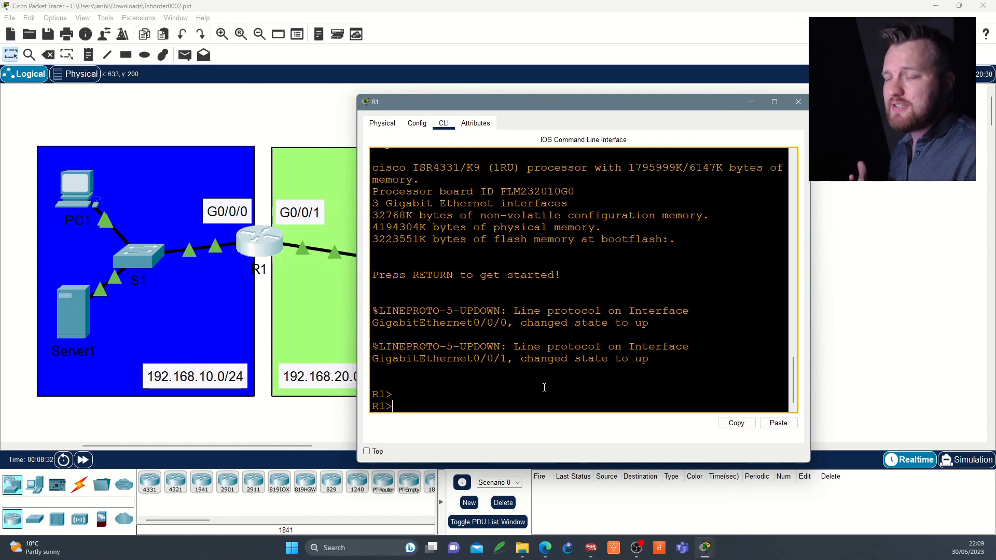
Step: Enter privileged mode and show the running configuration beginning at the interface section
{"action": "type", "text": "en"}
{"action": "key", "text": "Return"}
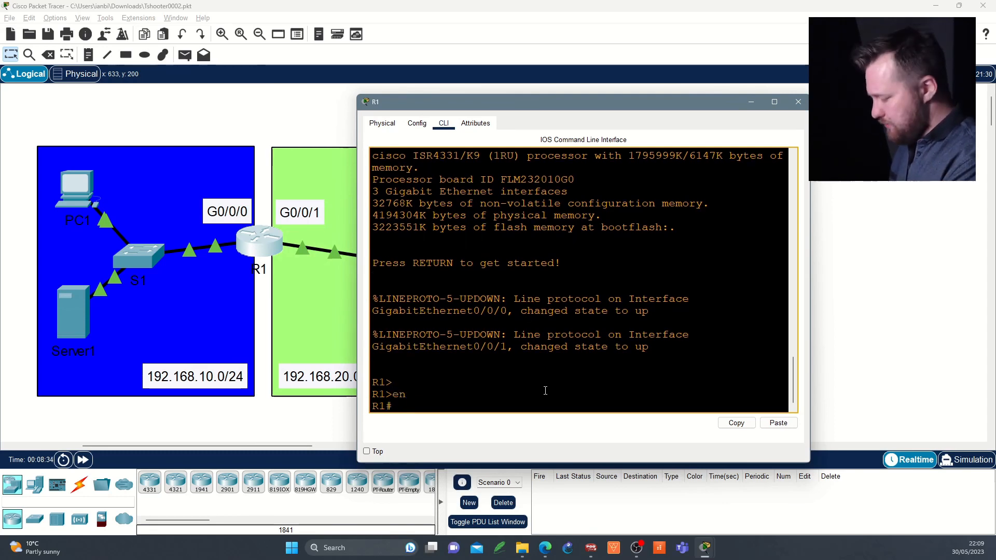
{"action": "type", "text": "show run"}
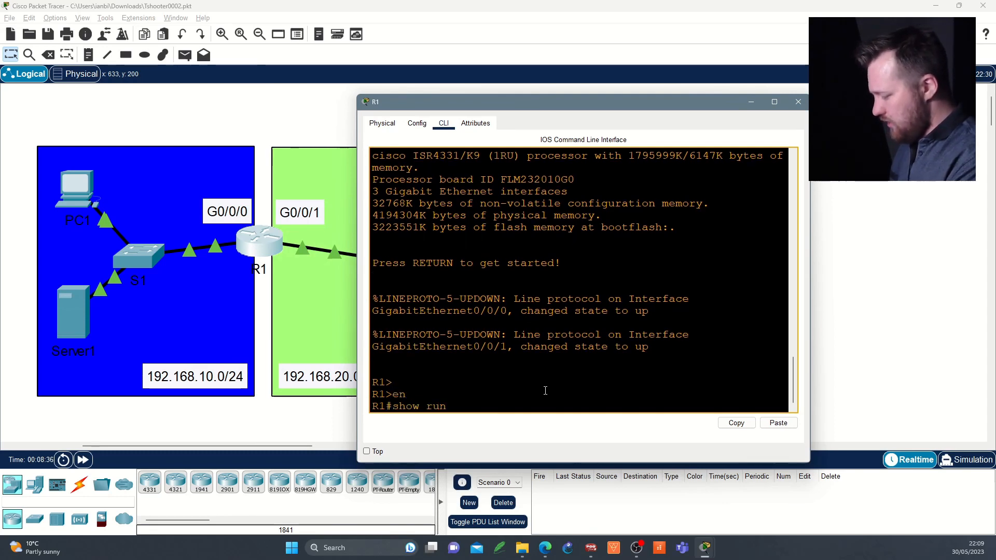
{"action": "type", "text": " | be"}
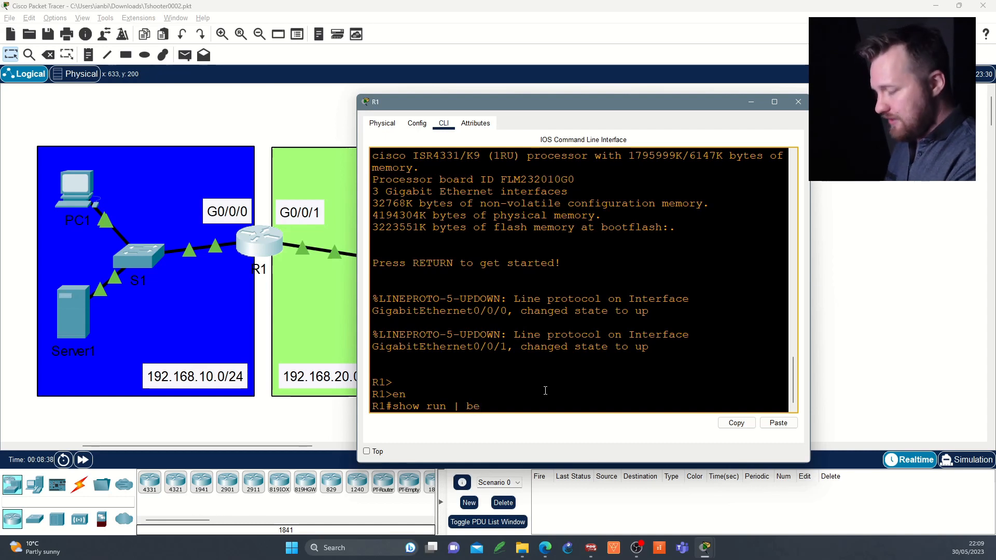
{"action": "type", "text": "g int"}
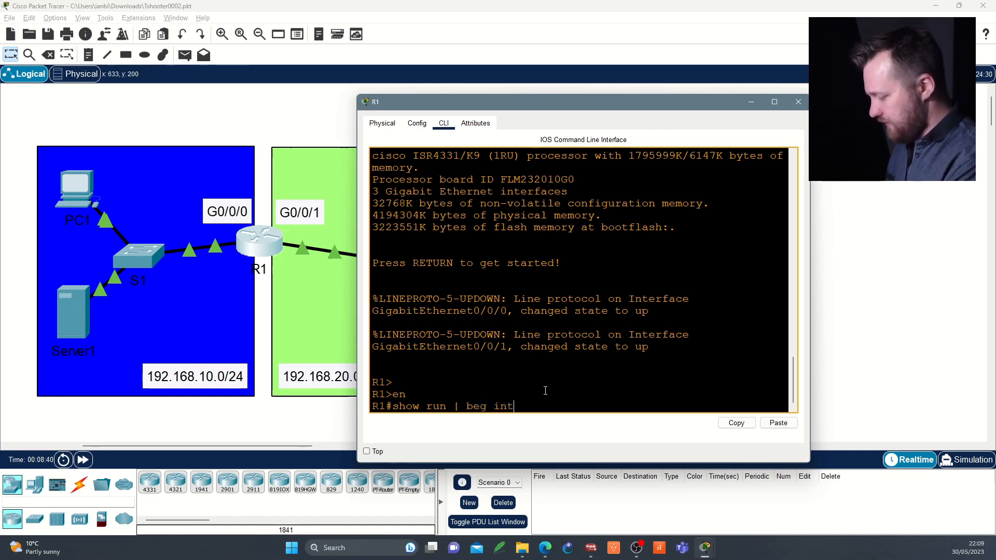
{"action": "type", "text": "erface"}
{"action": "key", "text": "Return"}
{"action": "scroll", "coordinate": [526, 334], "scroll_direction": "up", "scroll_amount": 1}
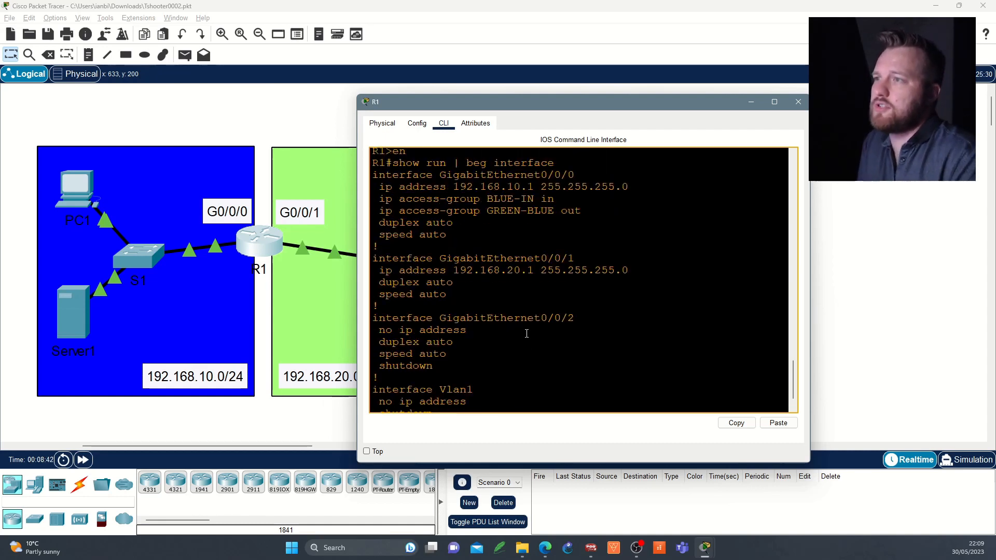
Step: Examine the IP address and the inbound and outbound access groups on interface GigabitEthernet0/0/0
{"action": "left_click_drag", "start_coordinate": [372, 175], "coordinate": [535, 188]}
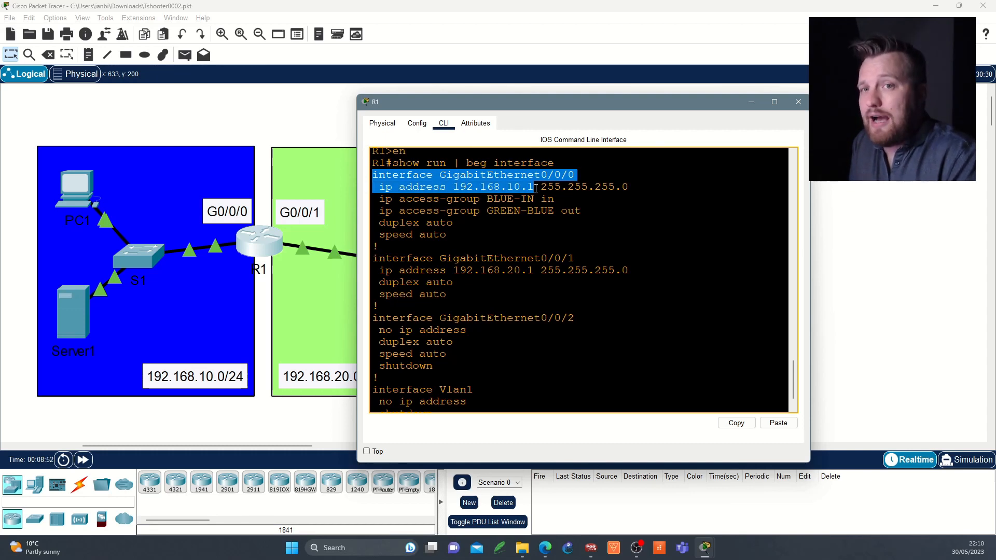
{"action": "left_click_drag", "start_coordinate": [535, 188], "coordinate": [580, 214]}
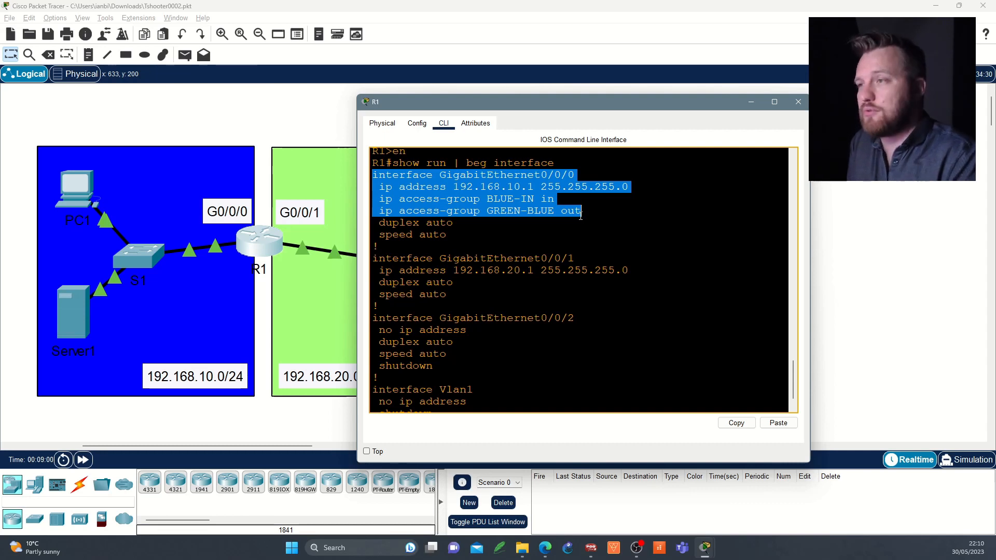
{"action": "left_click", "coordinate": [546, 197]}
{"action": "double_click", "coordinate": [547, 199]}
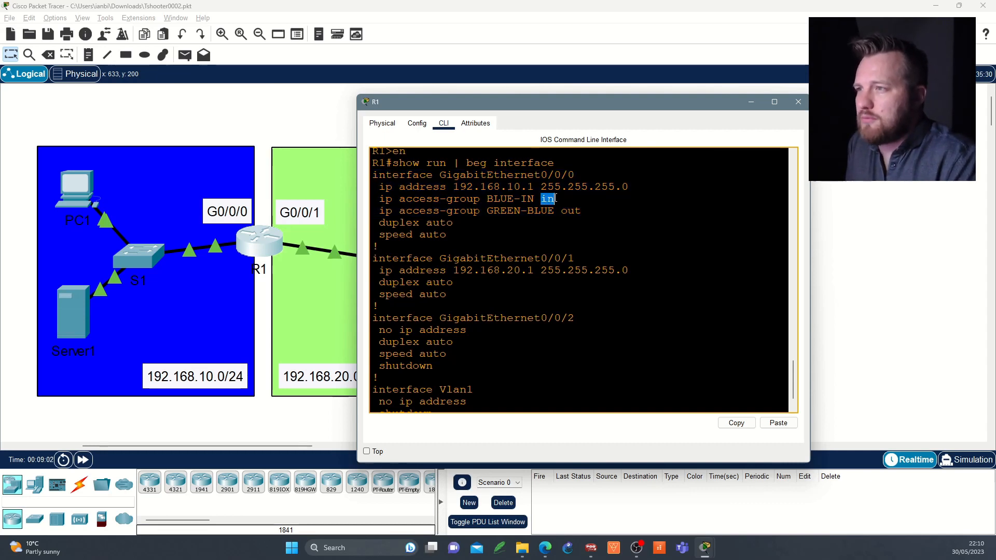
{"action": "double_click", "coordinate": [576, 211]}
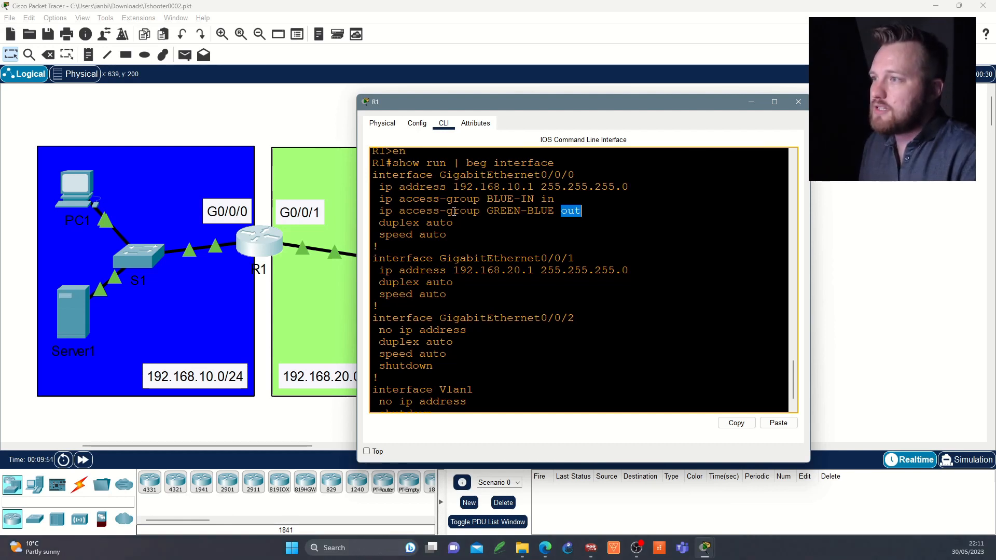
{"action": "left_click_drag", "start_coordinate": [493, 199], "coordinate": [555, 199]}
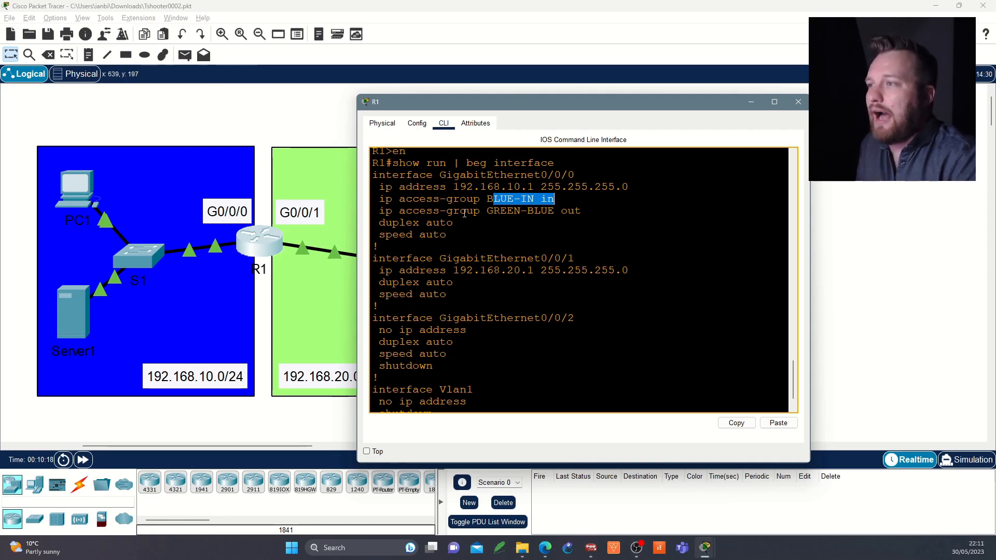
{"action": "left_click_drag", "start_coordinate": [487, 211], "coordinate": [557, 210]}
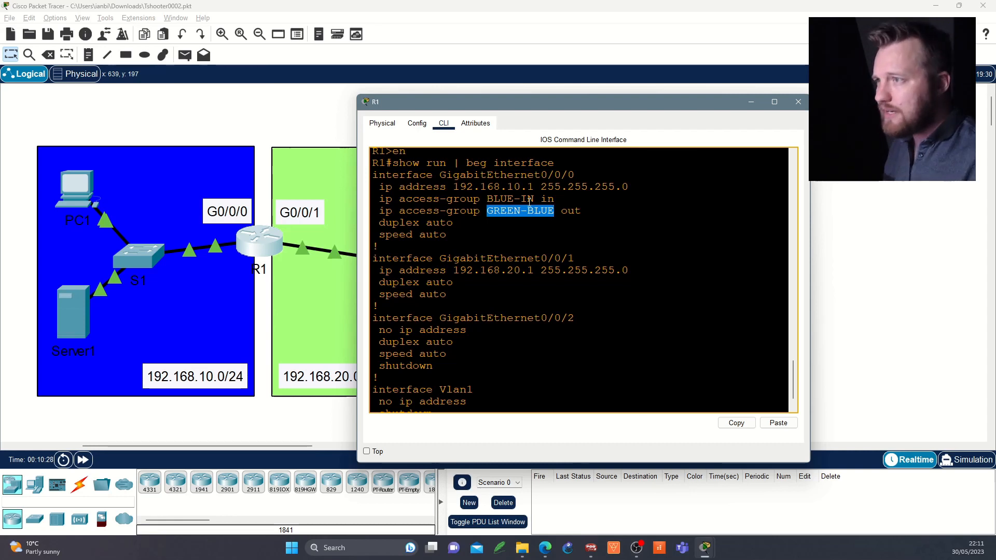
Step: Show the router's IP access lists with show ip access-lists
{"action": "key", "text": "Return"}
{"action": "key", "text": "Return"}
{"action": "key", "text": "Return"}
{"action": "key", "text": "Return"}
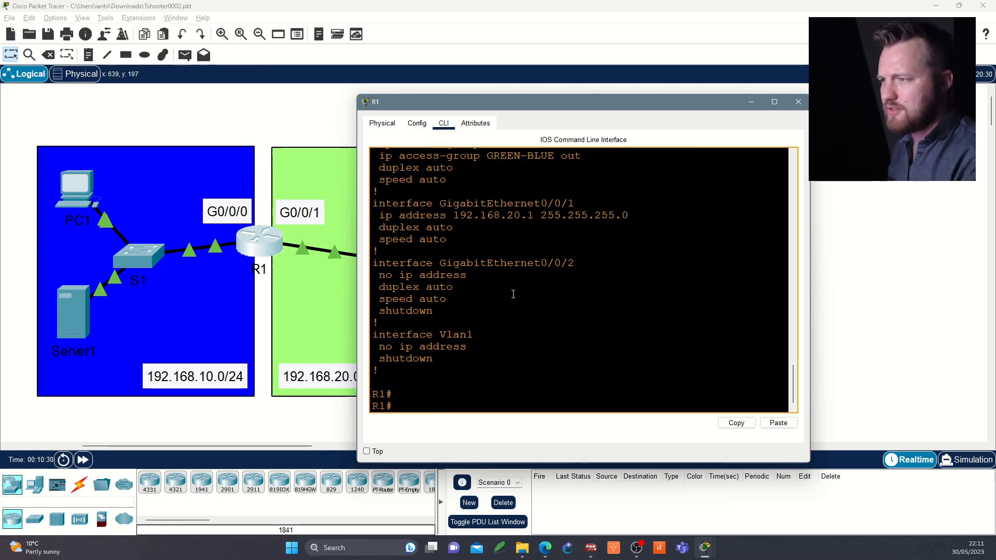
{"action": "key", "text": "Return"}
{"action": "key", "text": "Return"}
{"action": "type", "text": "show"}
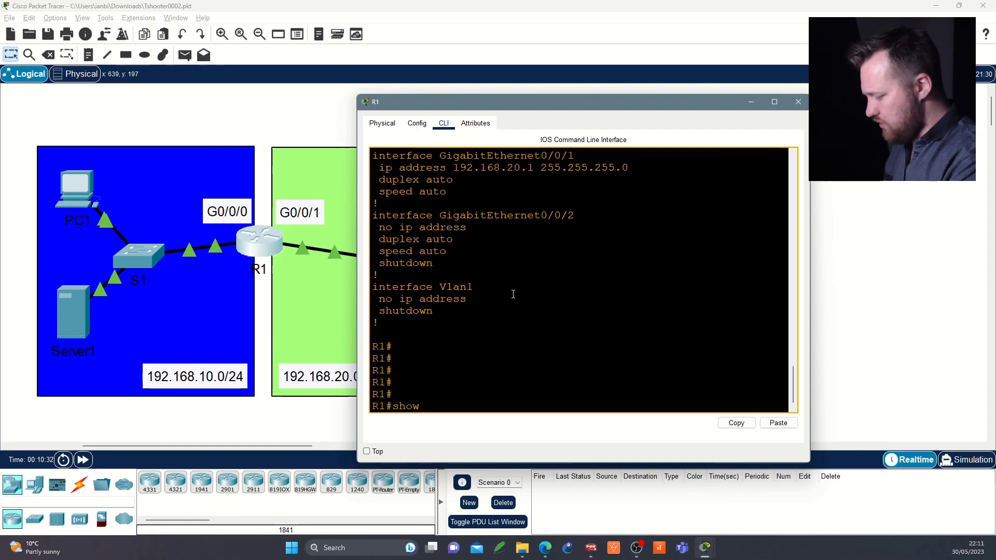
{"action": "type", "text": " ip acc"}
{"action": "key", "text": "Tab"}
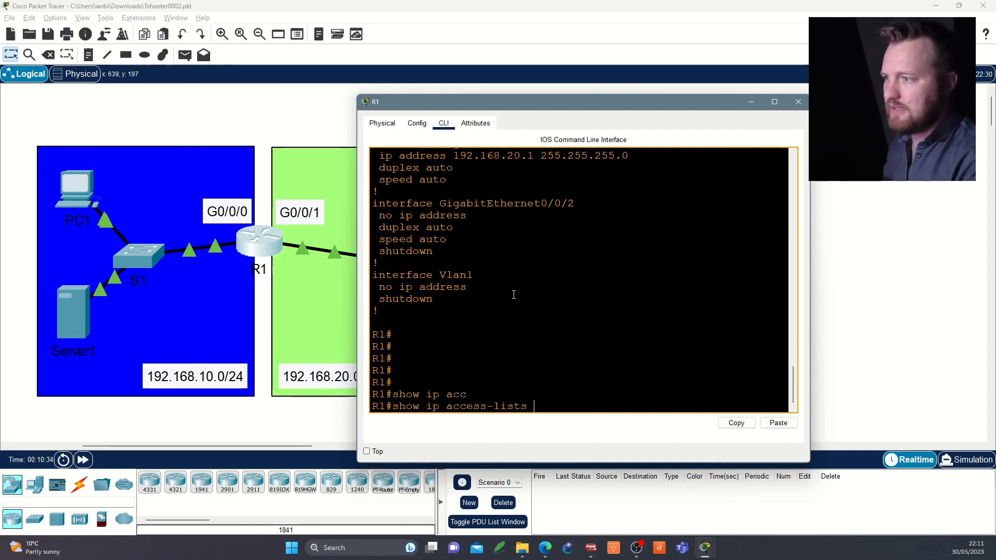
{"action": "key", "text": "Return"}
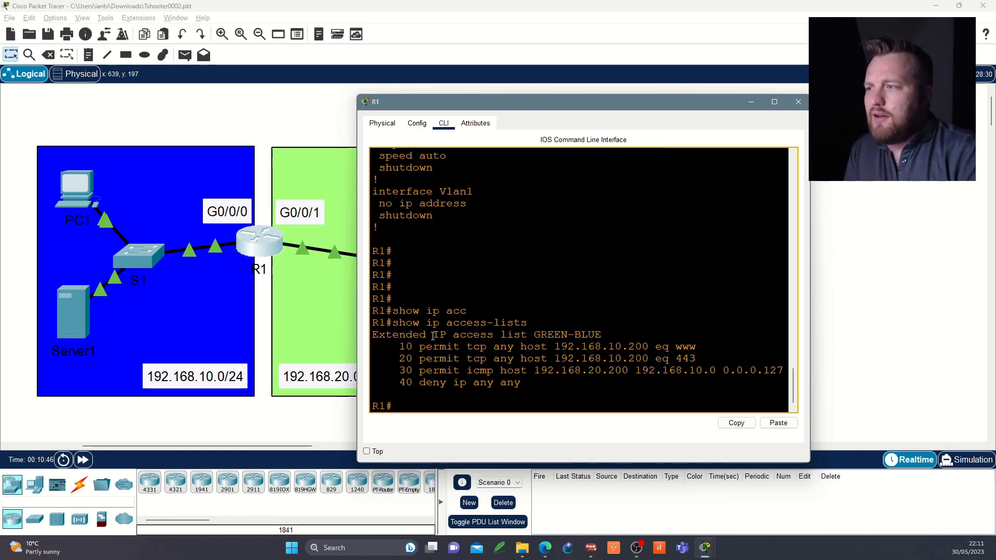
Step: Examine the GREEN-BLUE access list entries against the access groups applied on GigabitEthernet0/0/0
{"action": "left_click_drag", "start_coordinate": [399, 334], "coordinate": [608, 335]}
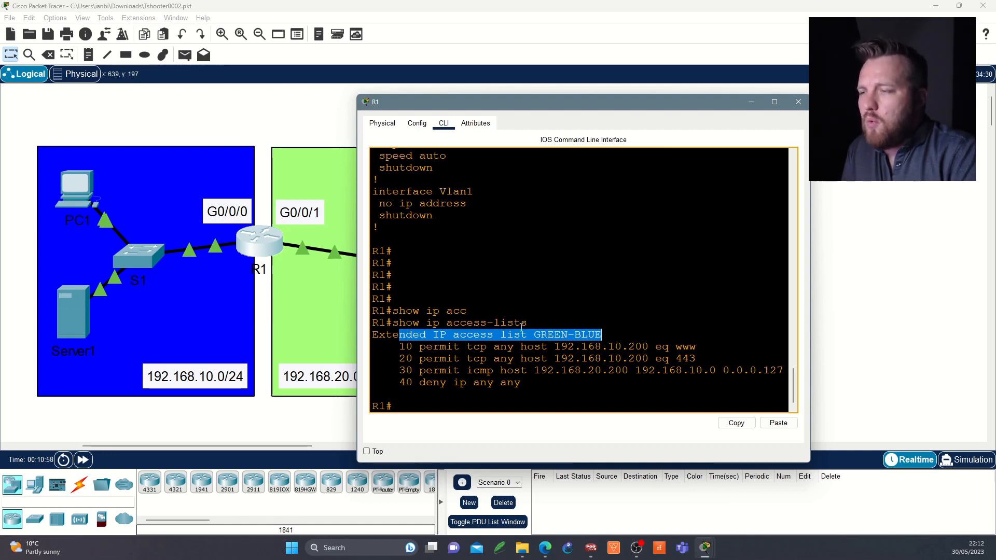
{"action": "scroll", "coordinate": [520, 329], "scroll_direction": "up", "scroll_amount": 6}
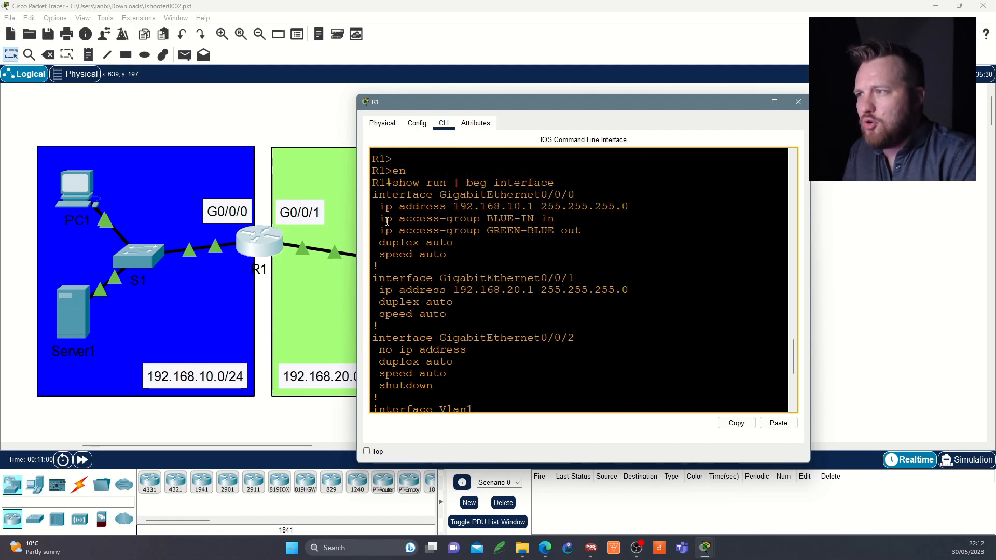
{"action": "left_click_drag", "start_coordinate": [378, 218], "coordinate": [564, 220]}
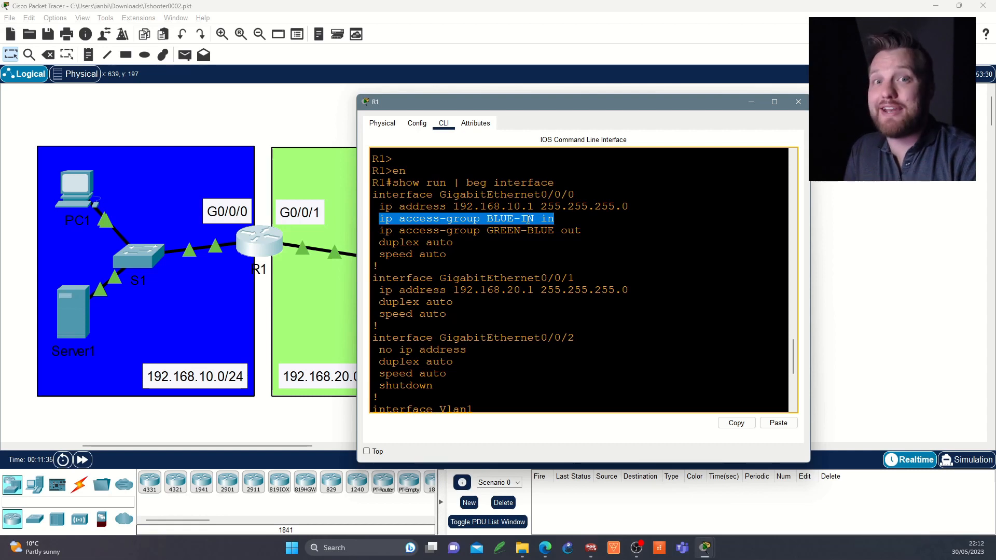
{"action": "triple_click", "coordinate": [475, 233]}
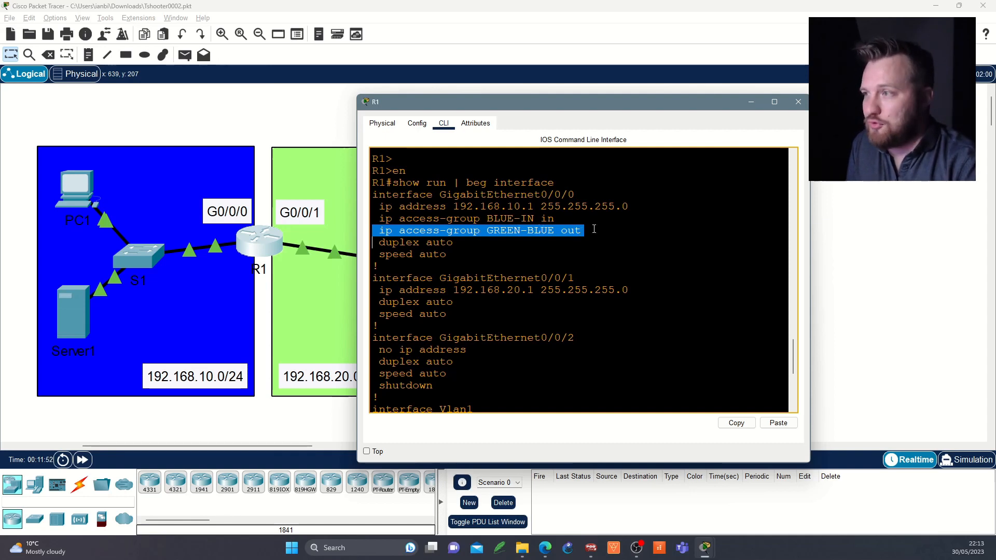
{"action": "scroll", "coordinate": [593, 228], "scroll_direction": "down", "scroll_amount": 1}
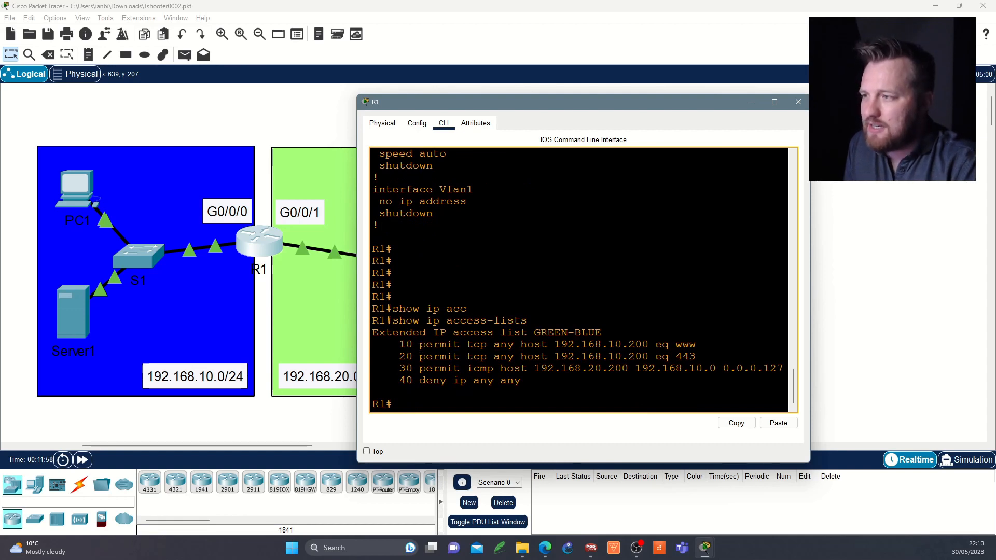
{"action": "left_click_drag", "start_coordinate": [399, 344], "coordinate": [696, 345]}
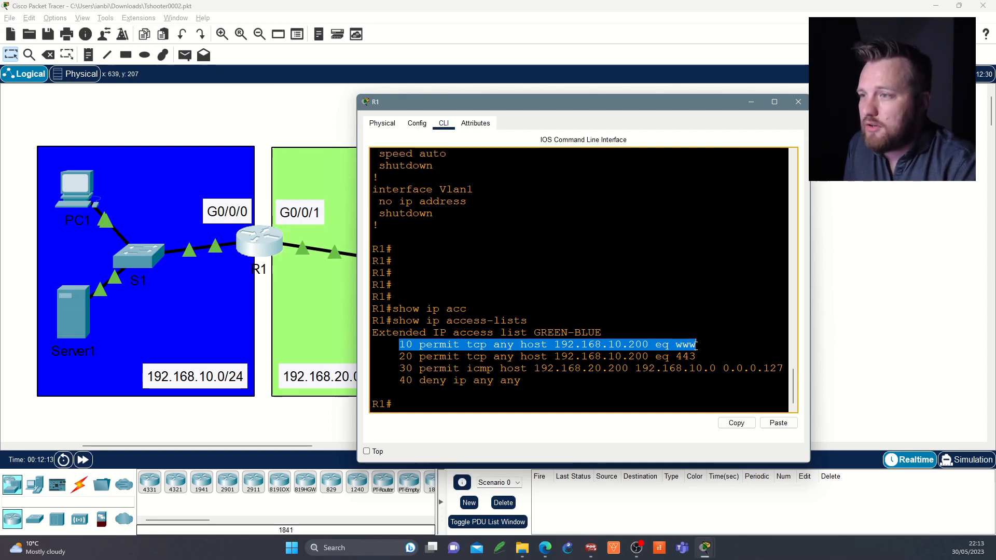
{"action": "left_click_drag", "start_coordinate": [696, 345], "coordinate": [696, 355]}
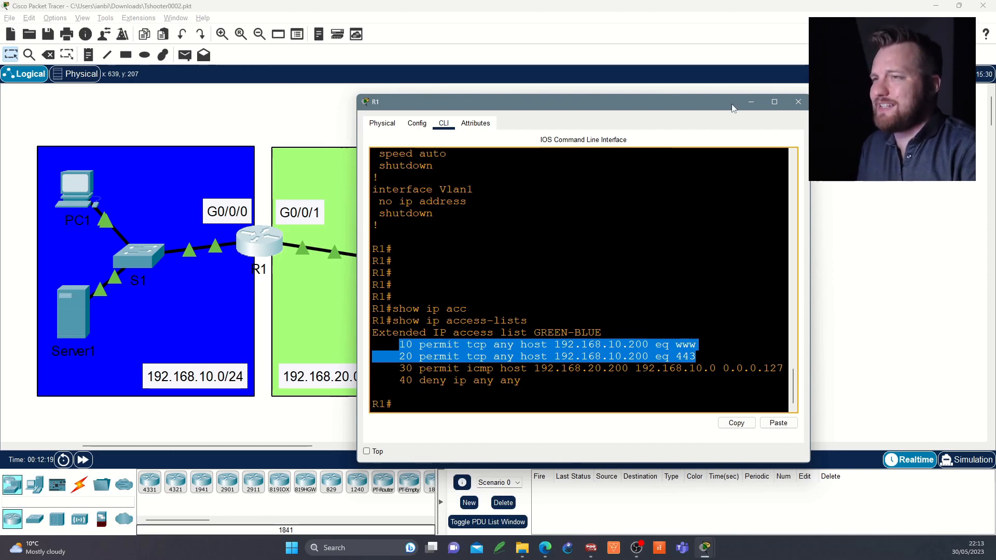
{"action": "left_click", "coordinate": [798, 102]}
{"action": "left_click", "coordinate": [434, 192]}
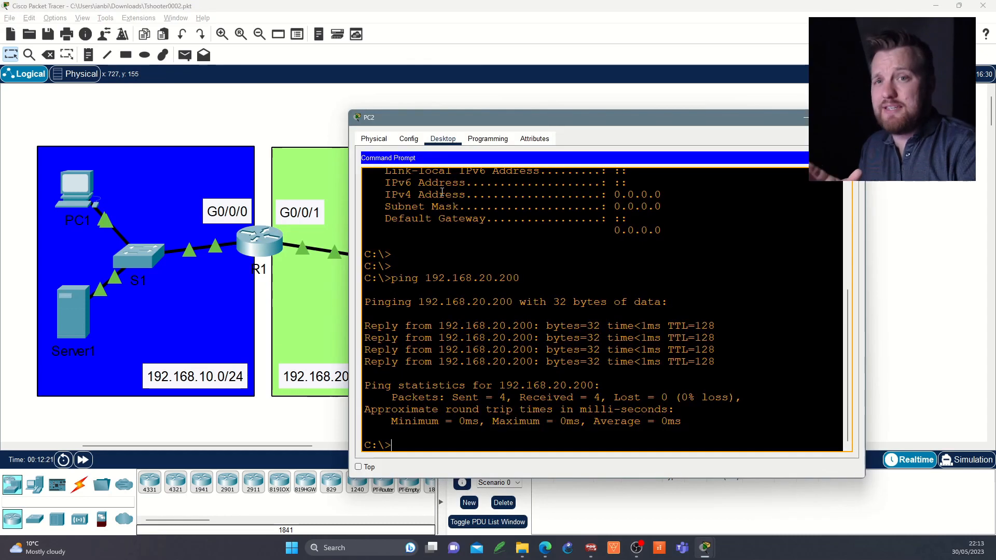
{"action": "left_click", "coordinate": [845, 158]}
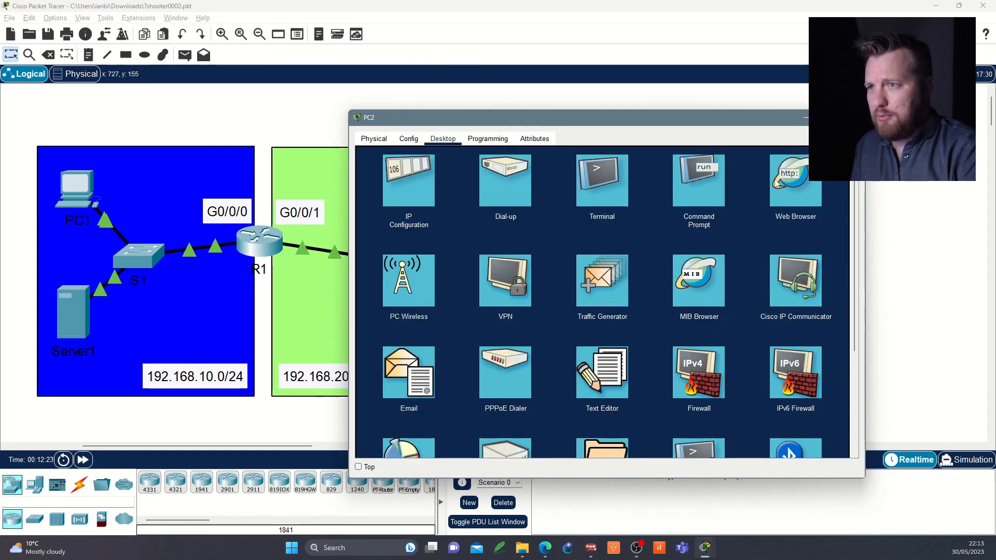
{"action": "left_click", "coordinate": [785, 182]}
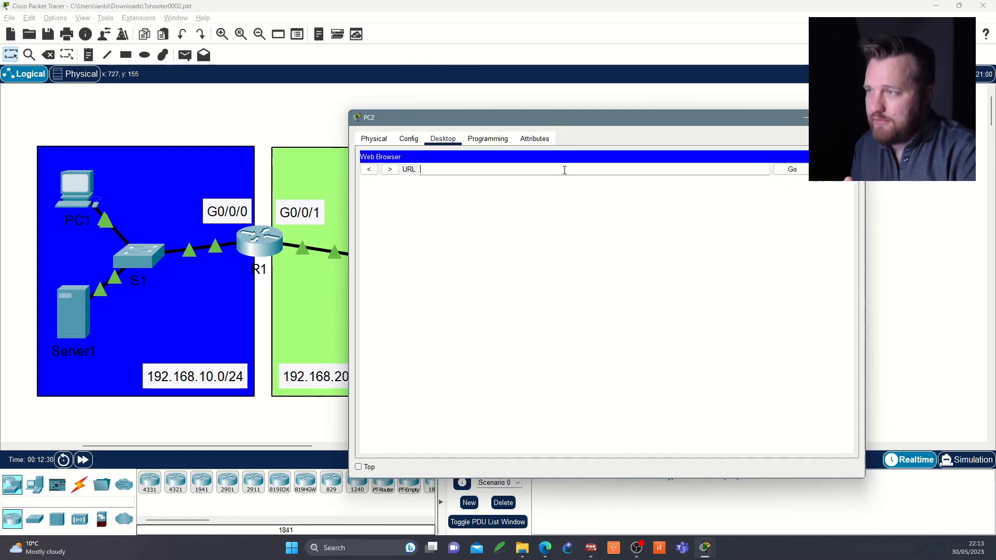
{"action": "type", "text": "https://"}
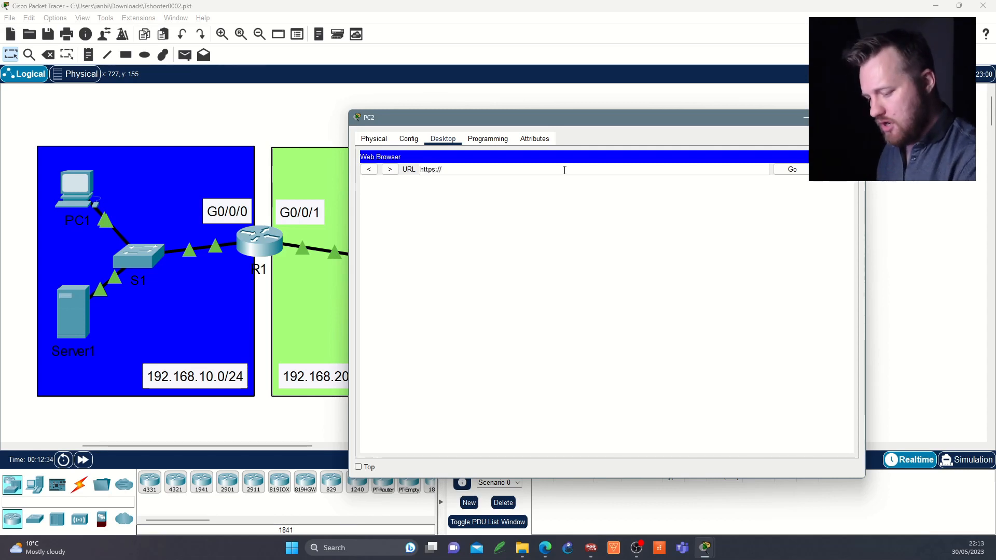
{"action": "type", "text": "192.168"}
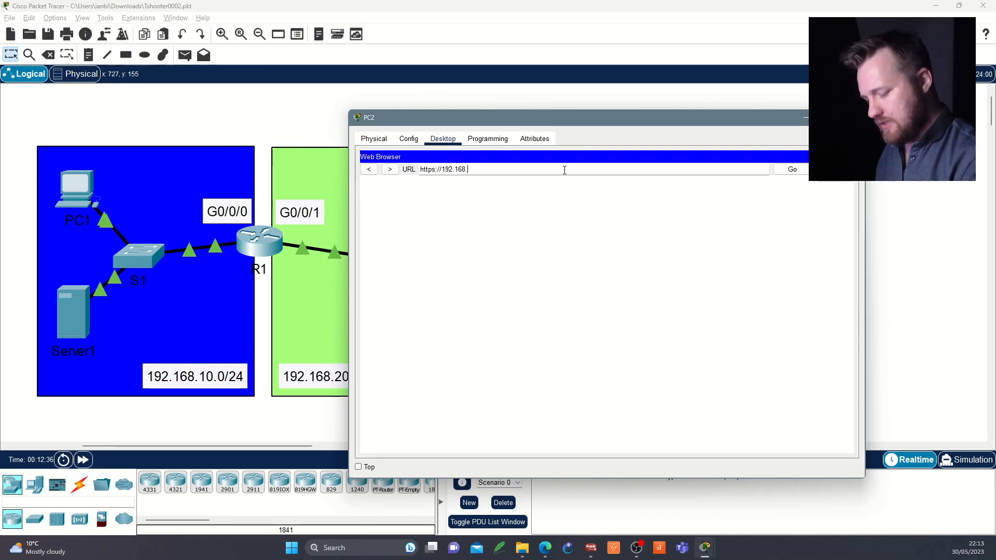
{"action": "type", "text": ".20."}
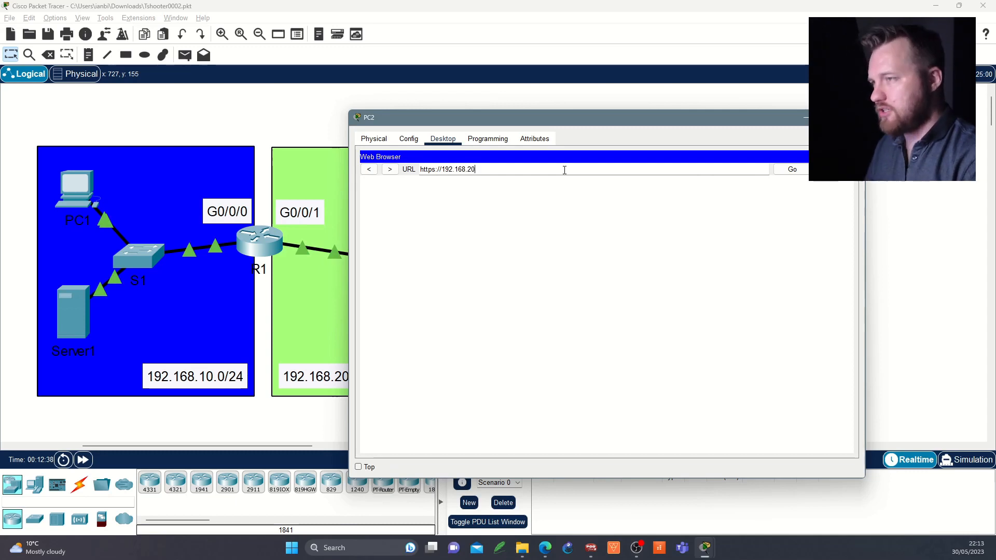
{"action": "key", "text": "BackSpace"}
{"action": "key", "text": "BackSpace"}
{"action": "key", "text": "BackSpace"}
{"action": "type", "text": "10.52"}
{"action": "key", "text": "BackSpace"}
{"action": "key", "text": "BackSpace"}
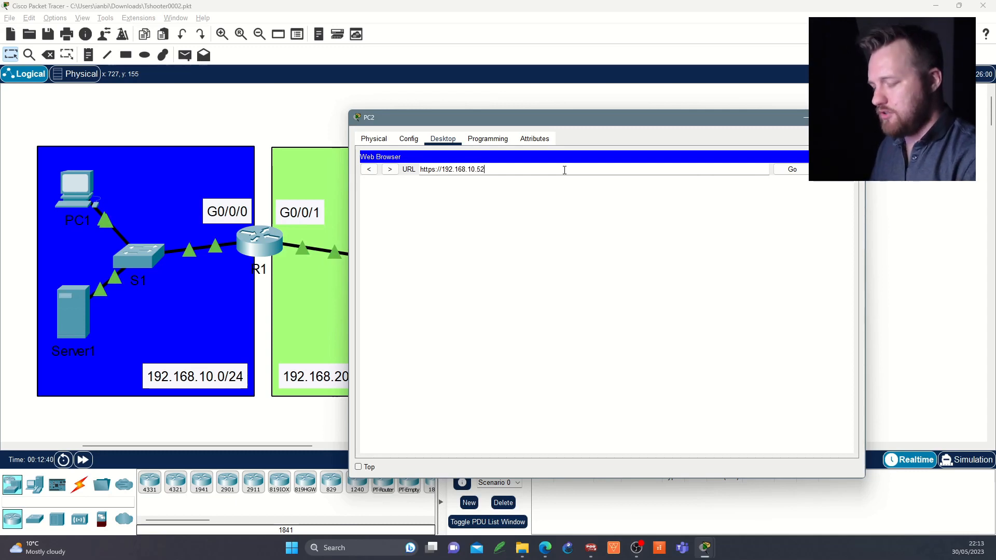
{"action": "type", "text": "200"}
{"action": "key", "text": "Return"}
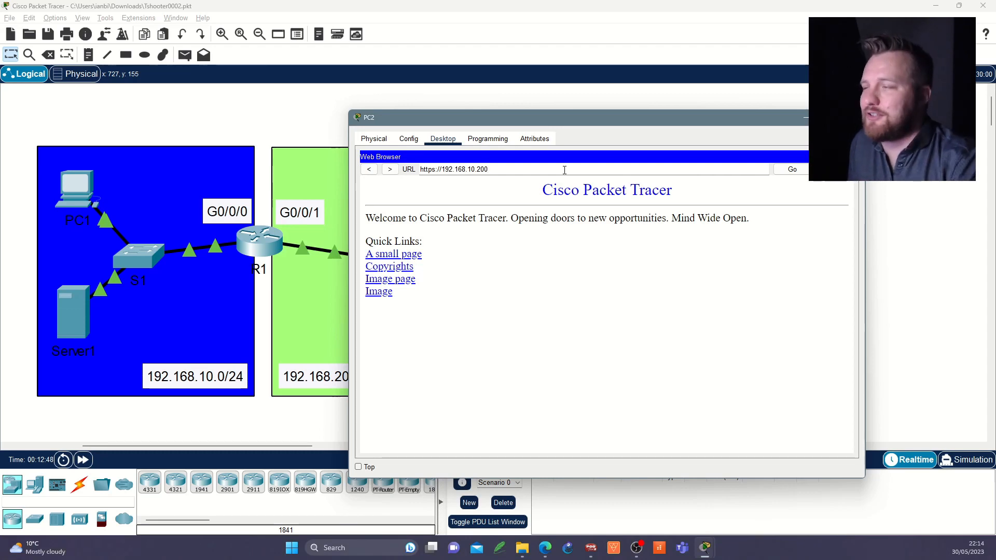
Step: Rerun show ip access-lists in R1's command line
{"action": "left_click", "coordinate": [258, 244]}
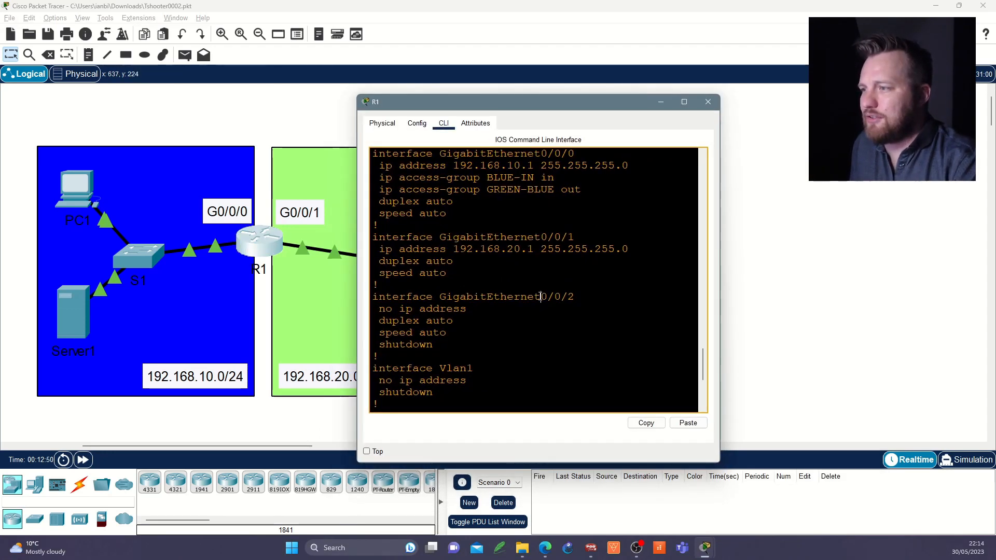
{"action": "scroll", "coordinate": [540, 296], "scroll_direction": "down", "scroll_amount": 6}
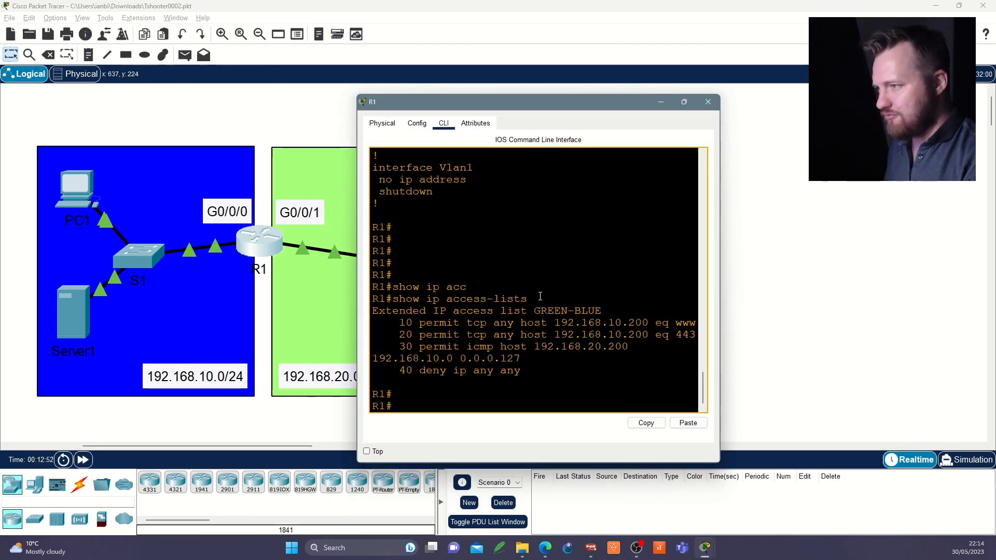
{"action": "key", "text": "super+Up"}
{"action": "key", "text": "Return"}
{"action": "key", "text": "Return"}
{"action": "key", "text": "Up"}
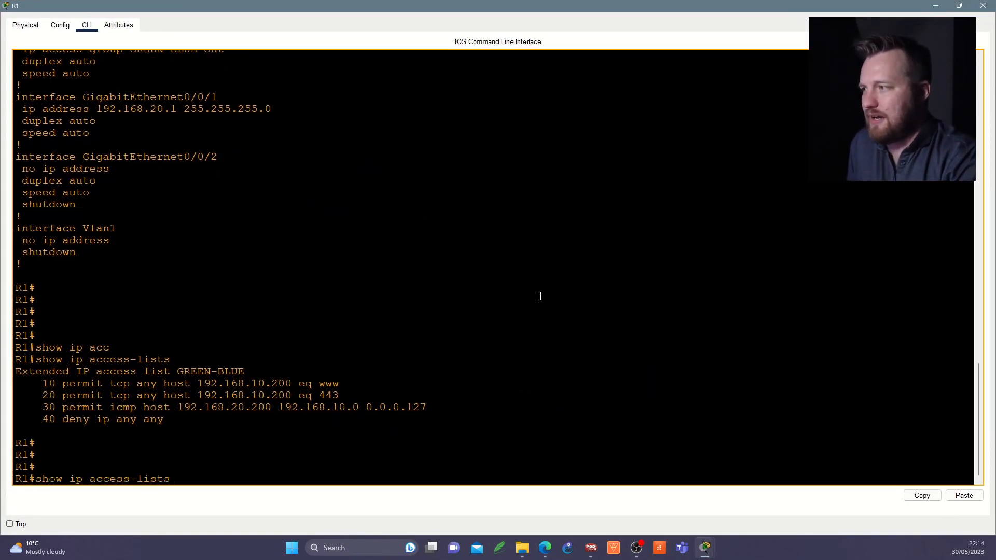
{"action": "key", "text": "Return"}
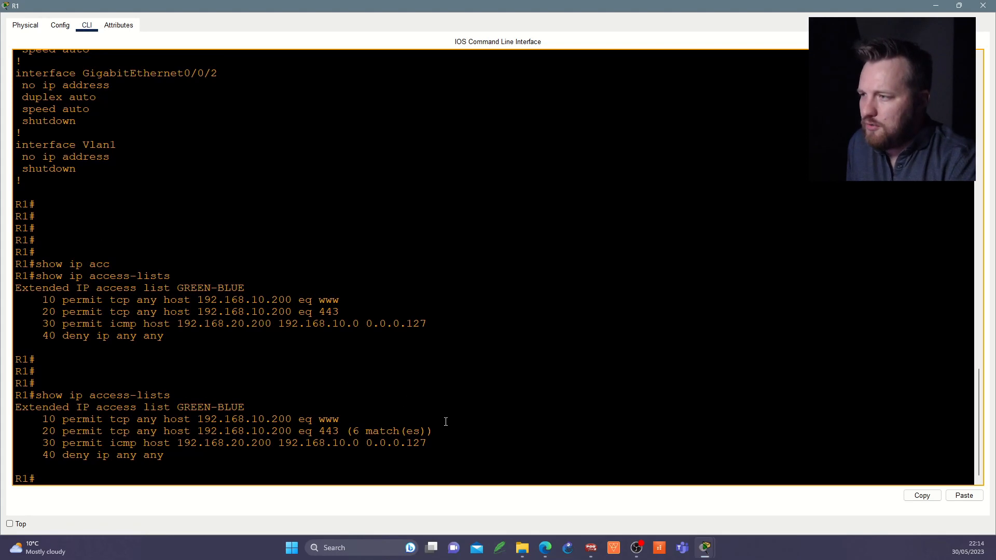
Step: Examine the match count of entry 20 and the source and destination of entry 30 in GREEN-BLUE
{"action": "left_click_drag", "start_coordinate": [439, 433], "coordinate": [44, 435]}
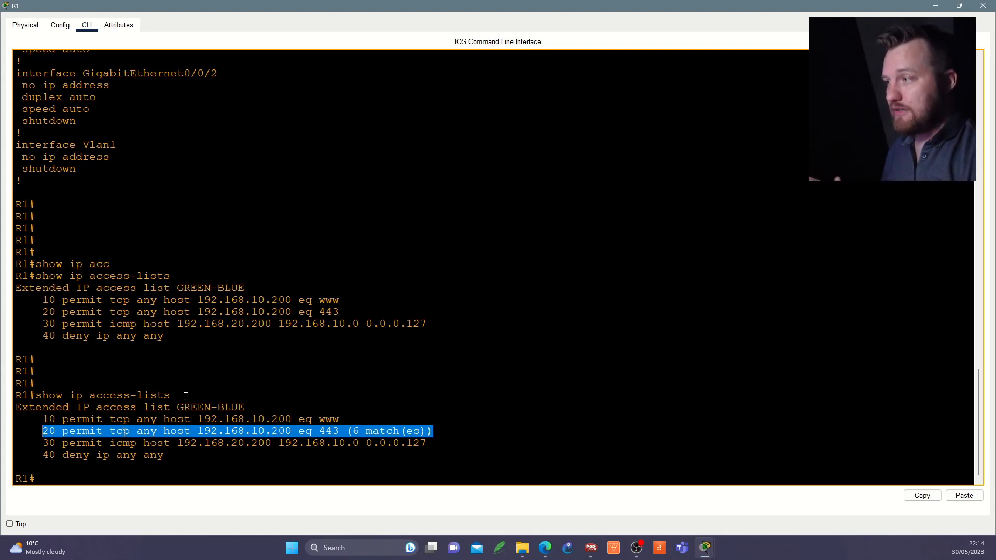
{"action": "triple_click", "coordinate": [139, 444]}
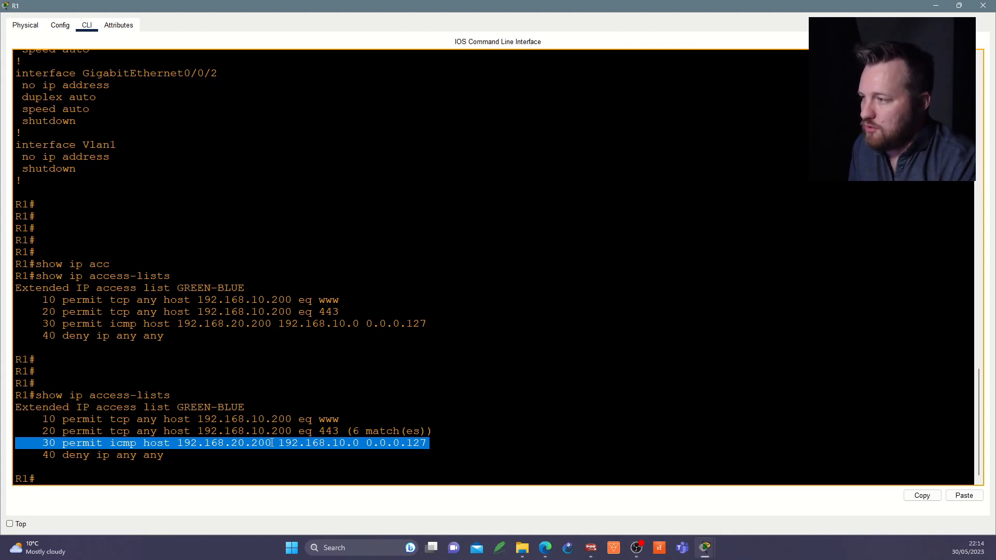
{"action": "left_click_drag", "start_coordinate": [144, 443], "coordinate": [271, 442]}
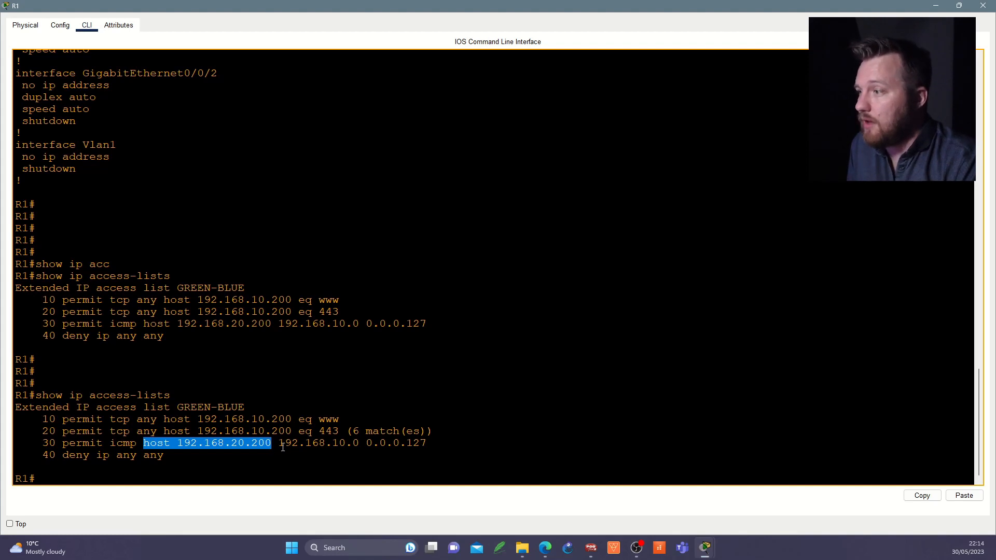
{"action": "left_click_drag", "start_coordinate": [279, 443], "coordinate": [429, 444]}
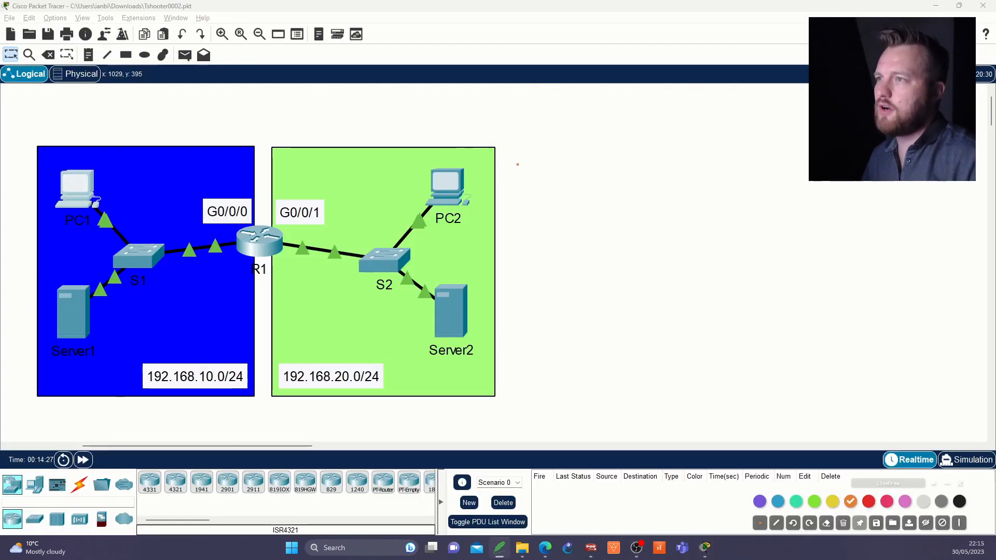
{"action": "mouse_move", "coordinate": [519, 116]}
{"action": "left_mouse_down"}
{"action": "mouse_move", "coordinate": [518, 135]}
{"action": "mouse_move", "coordinate": [539, 124]}
{"action": "mouse_move", "coordinate": [540, 137]}
{"action": "left_mouse_up"}
{"action": "mouse_move", "coordinate": [550, 121]}
{"action": "left_mouse_down"}
{"action": "mouse_move", "coordinate": [560, 135]}
{"action": "mouse_move", "coordinate": [612, 122]}
{"action": "mouse_move", "coordinate": [637, 134]}
{"action": "mouse_move", "coordinate": [652, 116]}
{"action": "mouse_move", "coordinate": [675, 112]}
{"action": "mouse_move", "coordinate": [696, 129]}
{"action": "mouse_move", "coordinate": [739, 120]}
{"action": "left_mouse_up"}
{"action": "left_click", "coordinate": [568, 133]}
{"action": "left_click", "coordinate": [625, 133]}
{"action": "left_click", "coordinate": [662, 130]}
{"action": "left_click_drag", "start_coordinate": [735, 109], "coordinate": [736, 127]}
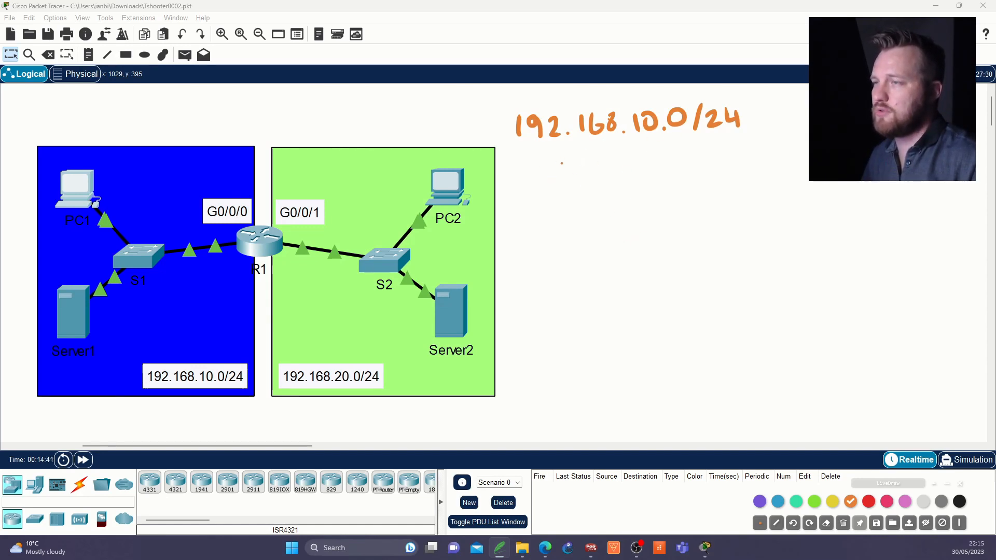
{"action": "mouse_move", "coordinate": [637, 150]}
{"action": "left_mouse_down"}
{"action": "mouse_move", "coordinate": [640, 166]}
{"action": "mouse_move", "coordinate": [653, 152]}
{"action": "mouse_move", "coordinate": [701, 159]}
{"action": "left_mouse_up"}
{"action": "left_click", "coordinate": [665, 162]}
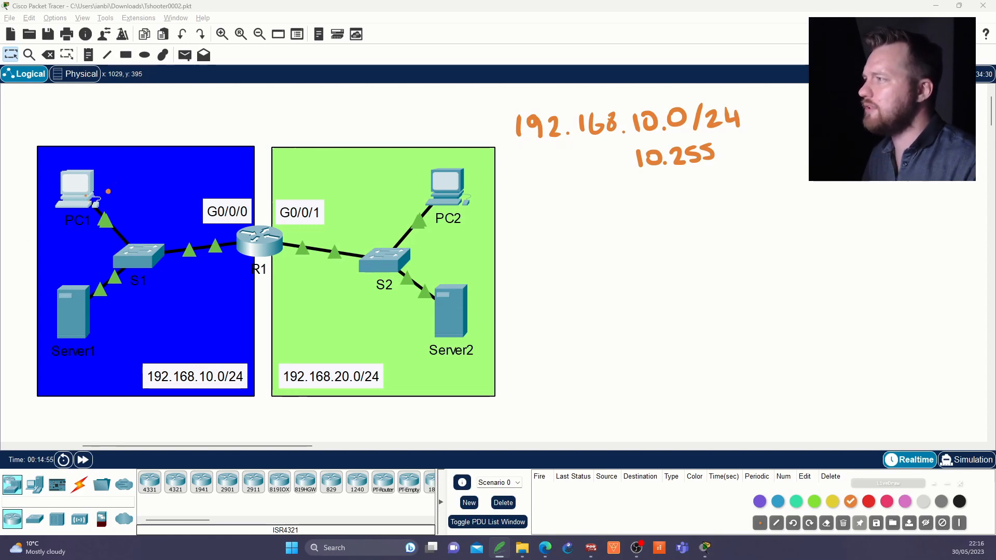
{"action": "mouse_move", "coordinate": [118, 177]}
{"action": "left_mouse_down"}
{"action": "mouse_move", "coordinate": [120, 187]}
{"action": "mouse_move", "coordinate": [131, 175]}
{"action": "left_mouse_up"}
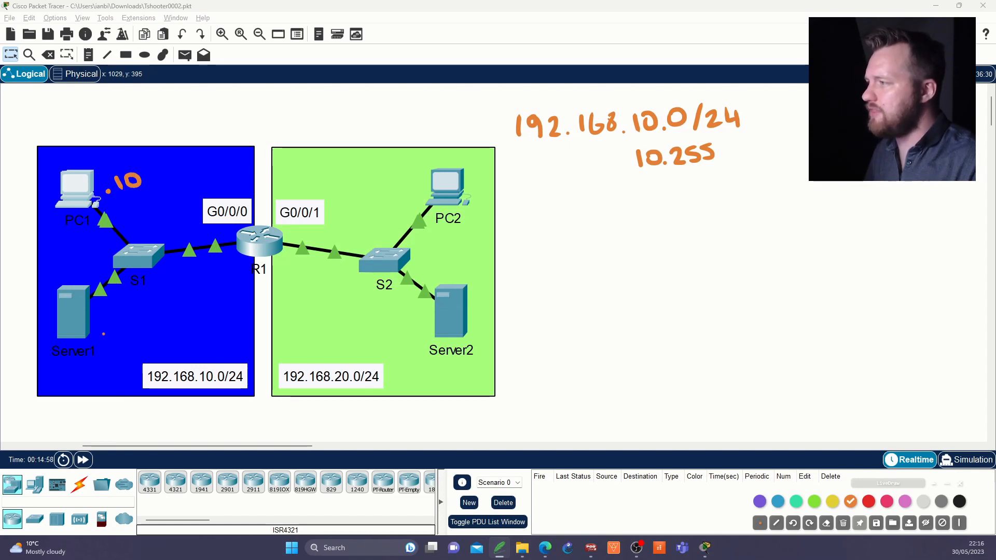
{"action": "mouse_move", "coordinate": [114, 324]}
{"action": "left_mouse_down"}
{"action": "mouse_move", "coordinate": [131, 334]}
{"action": "mouse_move", "coordinate": [132, 319]}
{"action": "mouse_move", "coordinate": [157, 310]}
{"action": "left_mouse_up"}
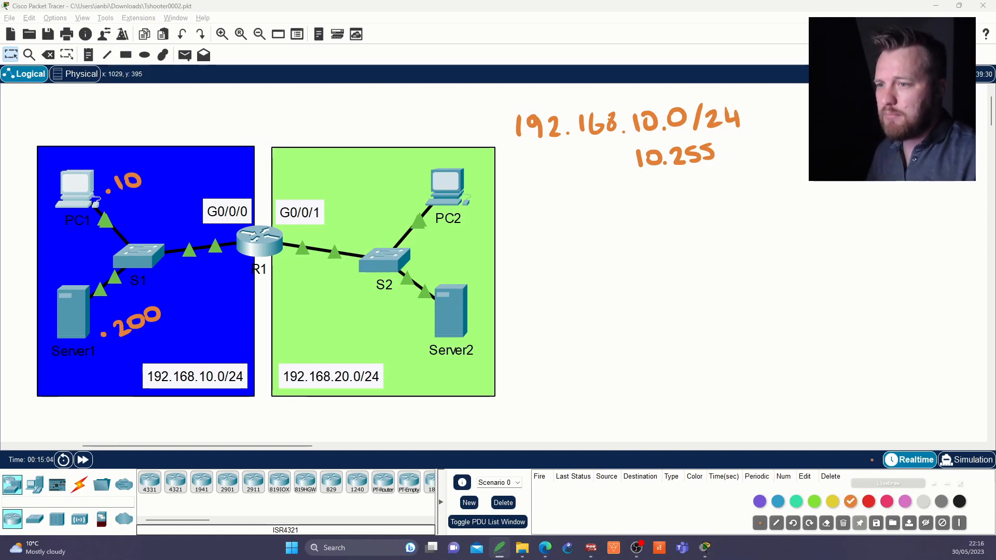
{"action": "left_click", "coordinate": [869, 501]}
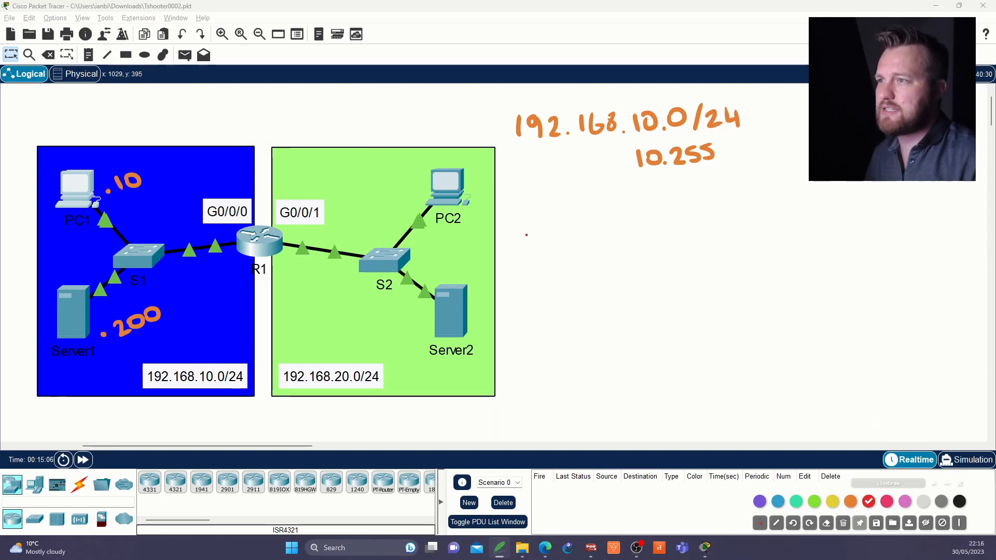
{"action": "mouse_move", "coordinate": [517, 217]}
{"action": "left_mouse_down"}
{"action": "mouse_move", "coordinate": [519, 234]}
{"action": "mouse_move", "coordinate": [592, 227]}
{"action": "left_mouse_up"}
{"action": "left_click", "coordinate": [570, 228]}
{"action": "left_click_drag", "start_coordinate": [620, 214], "coordinate": [643, 226]}
{"action": "left_click", "coordinate": [632, 227]}
{"action": "mouse_move", "coordinate": [661, 210]}
{"action": "left_mouse_down"}
{"action": "mouse_move", "coordinate": [702, 204]}
{"action": "mouse_move", "coordinate": [718, 227]}
{"action": "mouse_move", "coordinate": [737, 211]}
{"action": "mouse_move", "coordinate": [749, 215]}
{"action": "left_mouse_up"}
{"action": "left_click", "coordinate": [678, 221]}
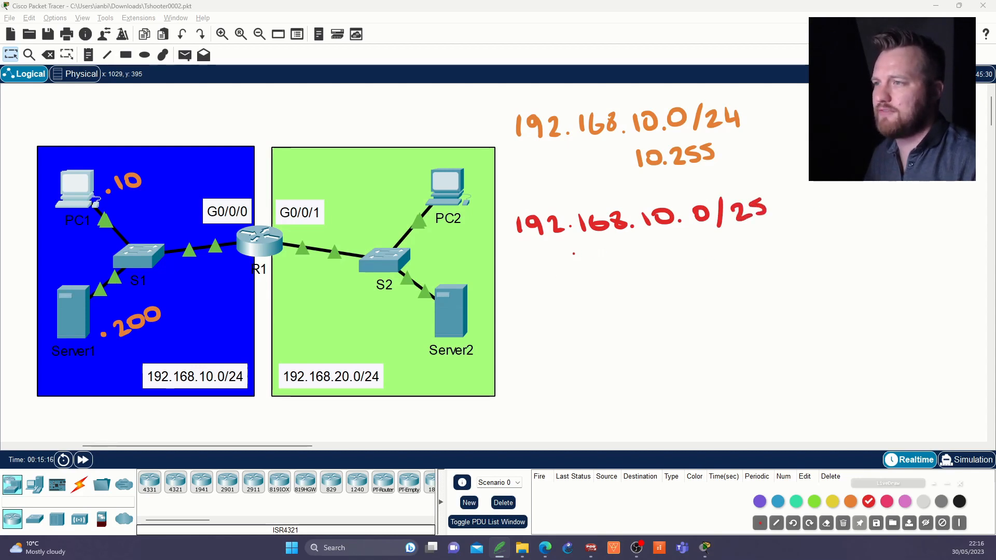
{"action": "left_click_drag", "start_coordinate": [569, 251], "coordinate": [586, 264]}
{"action": "mouse_move", "coordinate": [601, 253]}
{"action": "left_mouse_down"}
{"action": "mouse_move", "coordinate": [609, 250]}
{"action": "mouse_move", "coordinate": [602, 264]}
{"action": "left_mouse_up"}
{"action": "left_click_drag", "start_coordinate": [617, 261], "coordinate": [662, 257]}
{"action": "left_click_drag", "start_coordinate": [674, 254], "coordinate": [748, 251]}
{"action": "left_click", "coordinate": [736, 250]}
{"action": "left_click", "coordinate": [747, 252]}
{"action": "mouse_move", "coordinate": [757, 239]}
{"action": "left_mouse_down"}
{"action": "mouse_move", "coordinate": [772, 249]}
{"action": "mouse_move", "coordinate": [783, 235]}
{"action": "left_mouse_up"}
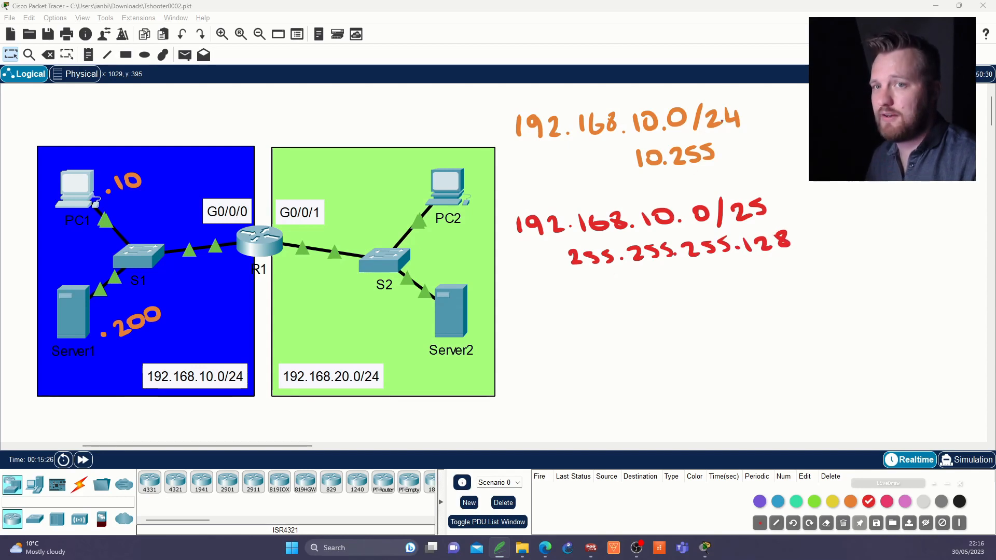
{"action": "left_click", "coordinate": [586, 170]}
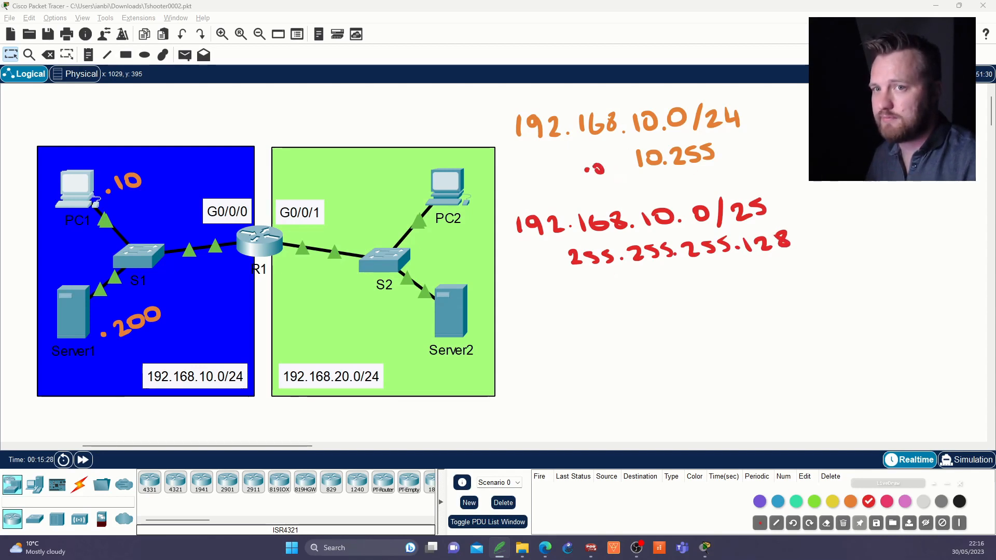
{"action": "left_click_drag", "start_coordinate": [599, 165], "coordinate": [598, 165]}
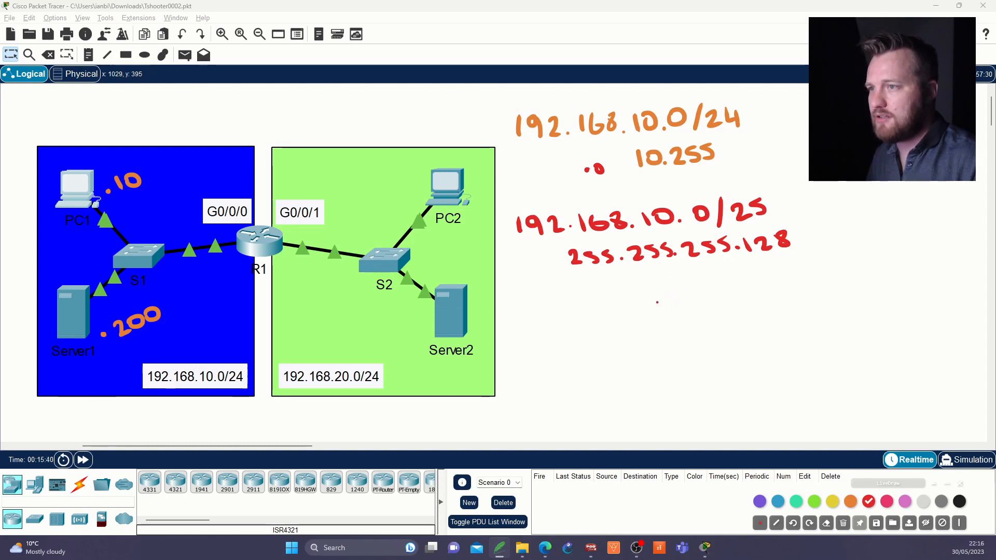
{"action": "left_click_drag", "start_coordinate": [657, 293], "coordinate": [659, 307]}
{"action": "mouse_move", "coordinate": [675, 292]}
{"action": "left_mouse_down"}
{"action": "mouse_move", "coordinate": [669, 303]}
{"action": "mouse_move", "coordinate": [675, 292]}
{"action": "mouse_move", "coordinate": [732, 305]}
{"action": "left_mouse_up"}
{"action": "left_click", "coordinate": [690, 301]}
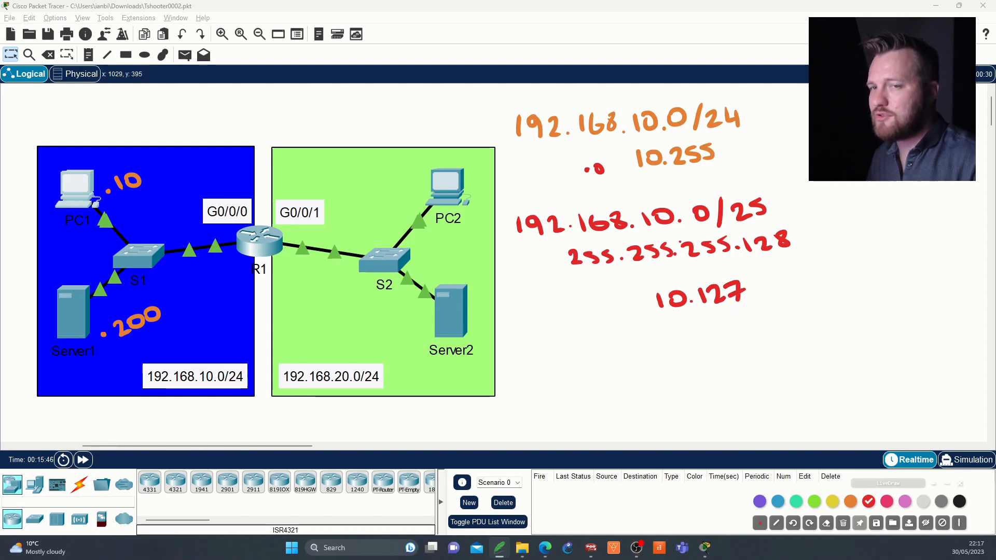
{"action": "mouse_move", "coordinate": [73, 171]}
{"action": "left_mouse_down"}
{"action": "mouse_move", "coordinate": [182, 174]}
{"action": "mouse_move", "coordinate": [71, 182]}
{"action": "left_mouse_up"}
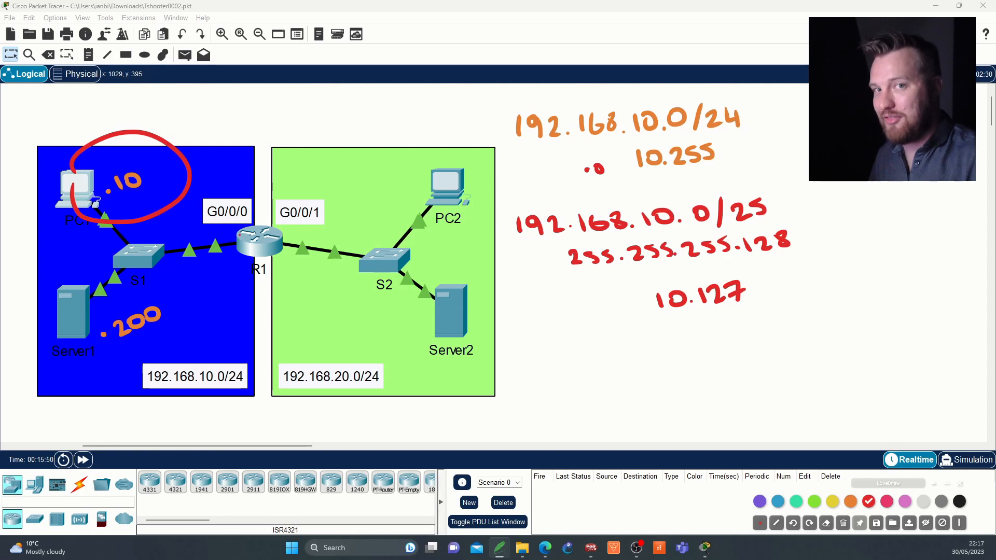
{"action": "mouse_move", "coordinate": [78, 285]}
{"action": "left_mouse_down"}
{"action": "mouse_move", "coordinate": [173, 337]}
{"action": "mouse_move", "coordinate": [70, 344]}
{"action": "mouse_move", "coordinate": [65, 295]}
{"action": "left_mouse_up"}
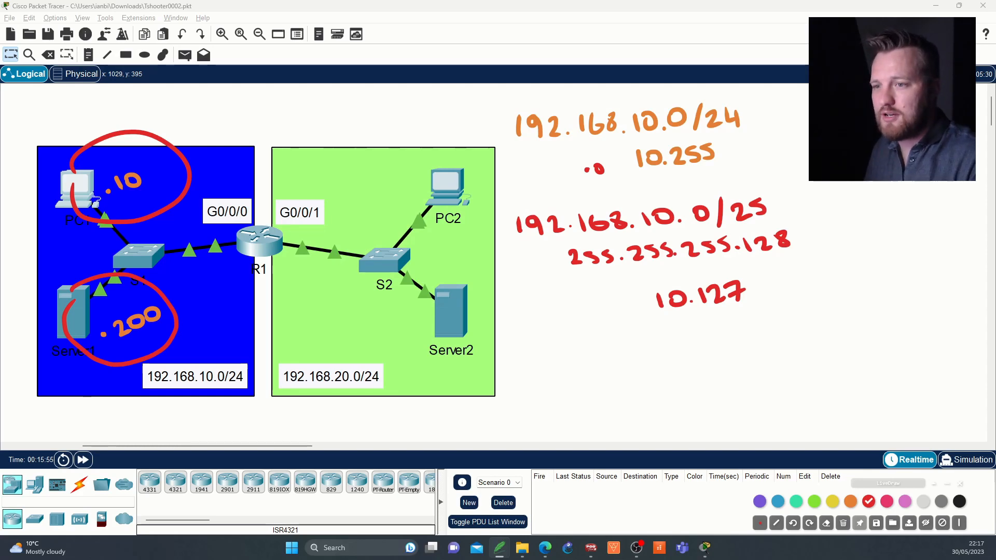
{"action": "left_click", "coordinate": [959, 483]}
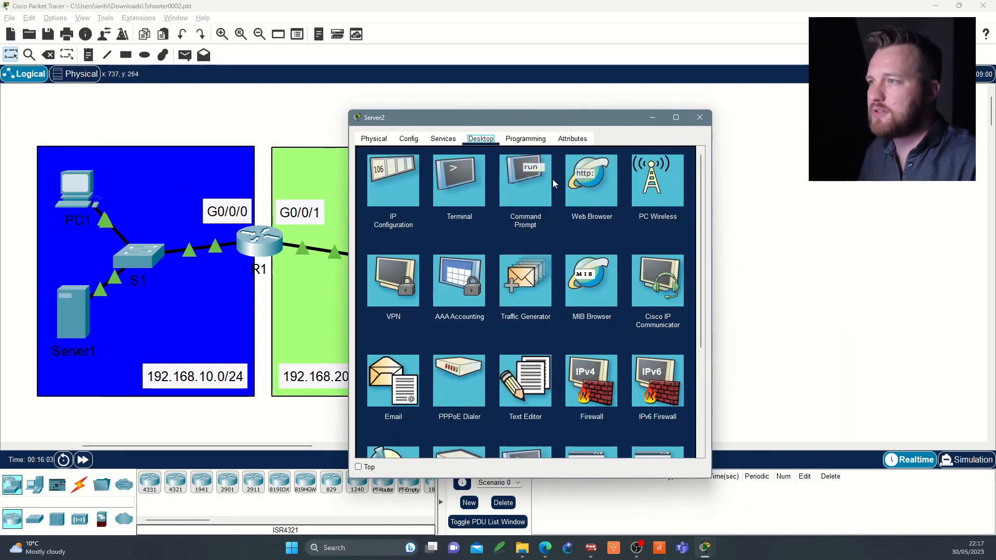
Step: Inspect Server2's IP configuration and PC1's addressing details
{"action": "left_click", "coordinate": [539, 187]}
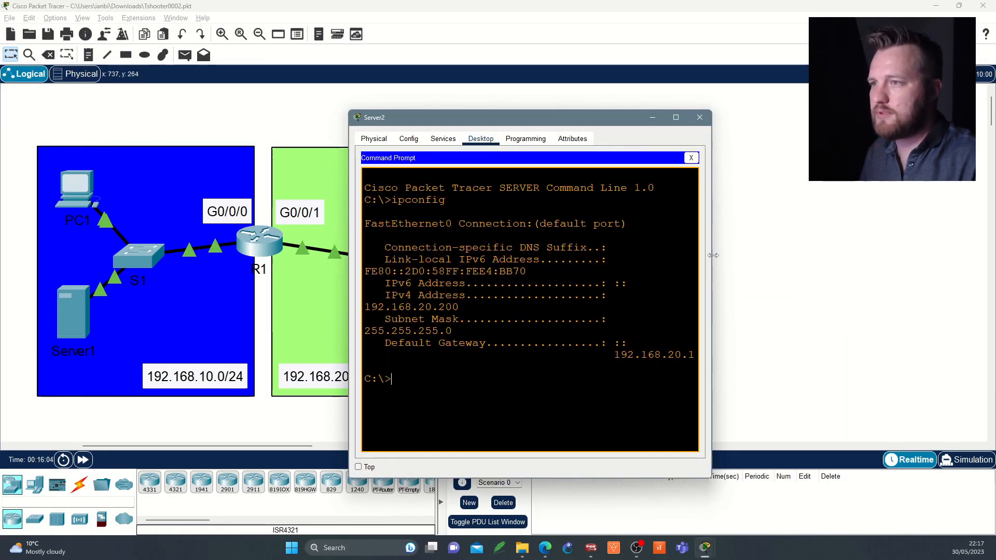
{"action": "left_click_drag", "start_coordinate": [773, 255], "coordinate": [882, 255]}
{"action": "left_click", "coordinate": [150, 197]}
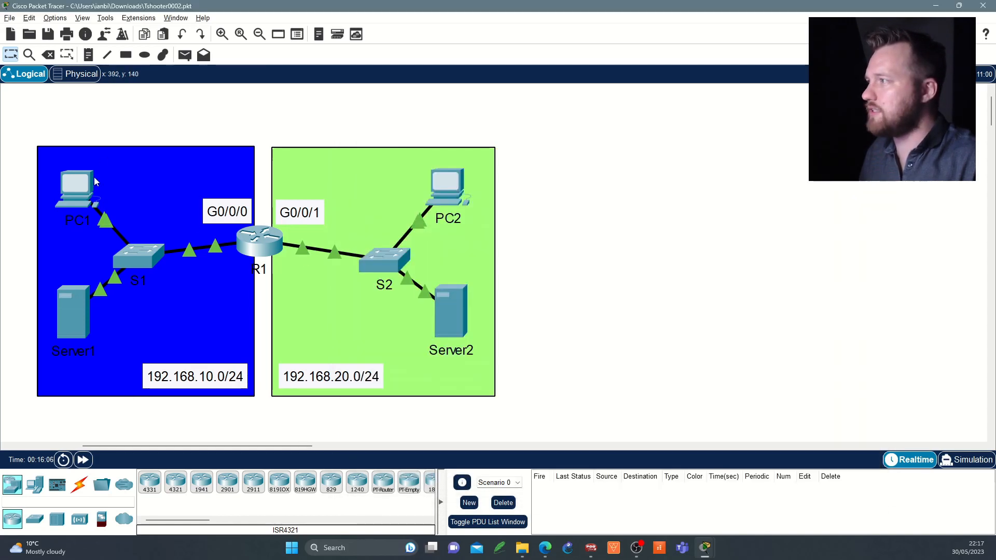
{"action": "mouse_move", "coordinate": [88, 195]}
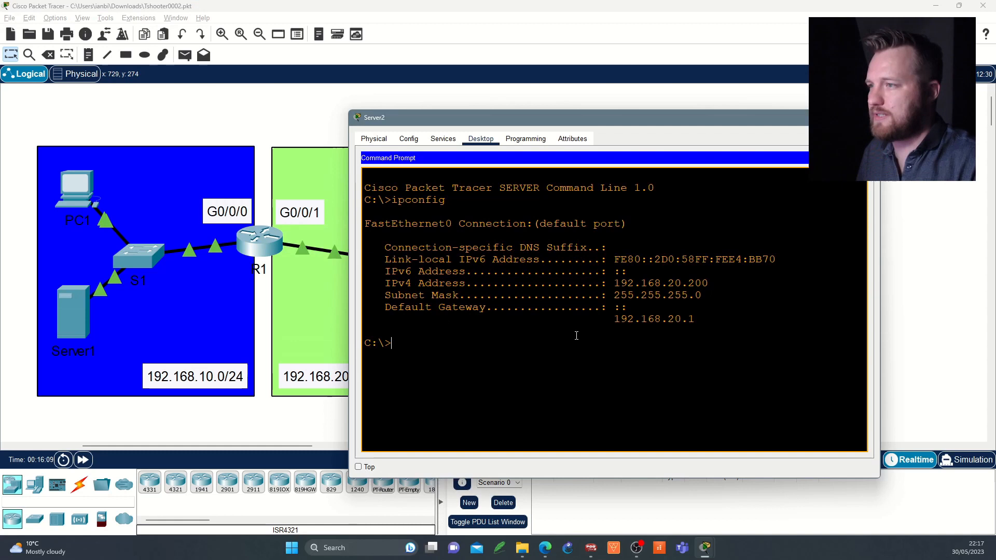
Step: Open Server2's command prompt and ping Server1 at 192.168.10.200
{"action": "left_click", "coordinate": [444, 310]}
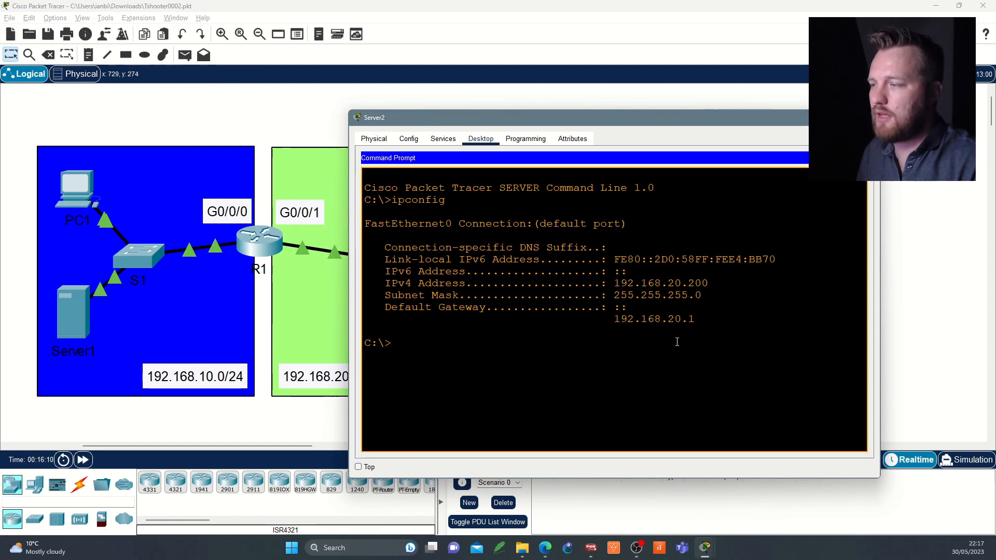
{"action": "type", "text": "ping "}
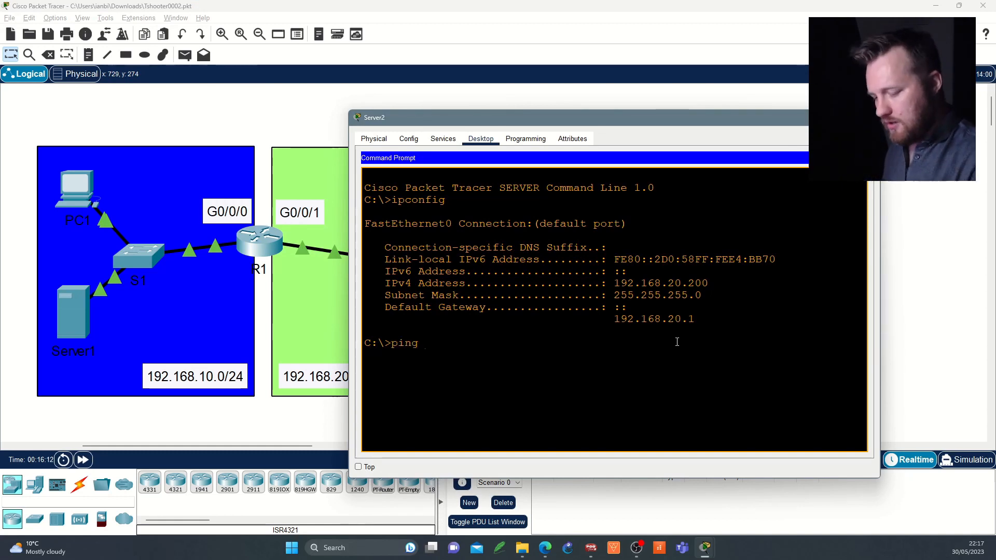
{"action": "type", "text": "192.168.1"}
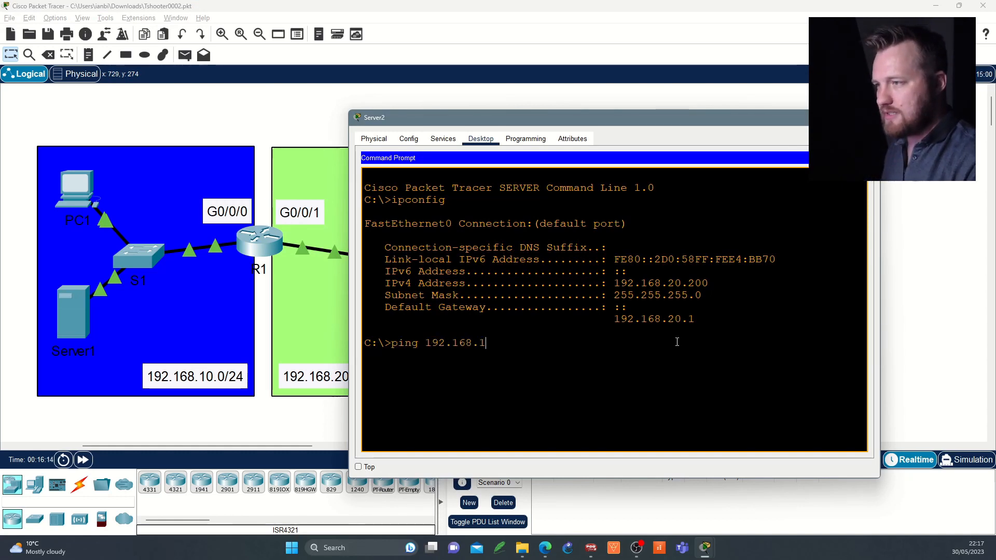
{"action": "type", "text": "0.200"}
{"action": "key", "text": "Return"}
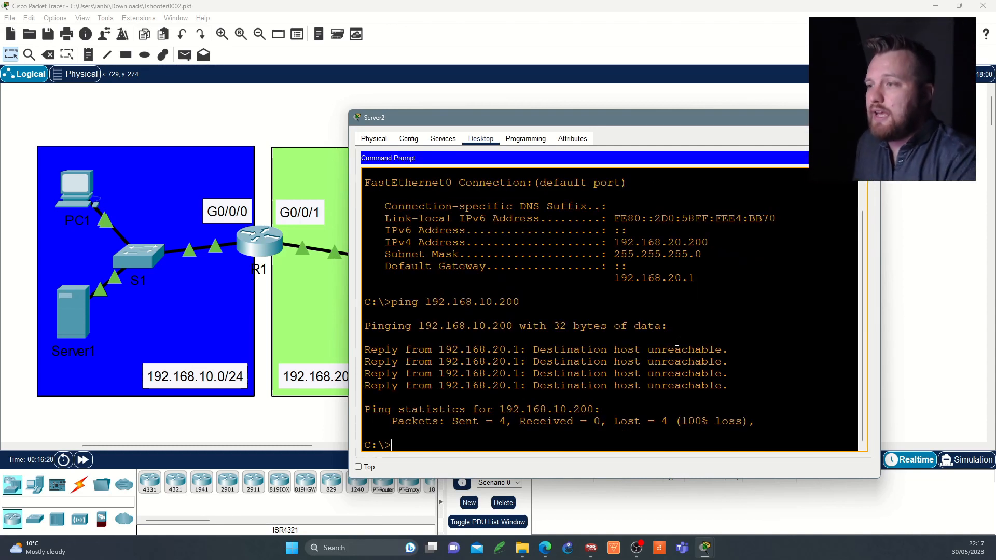
Step: Recall the previous ping and edit it to ping PC1 at 192.168.10.2 from Server2
{"action": "key", "text": "Up"}
{"action": "key", "text": "BackSpace"}
{"action": "key", "text": "BackSpace"}
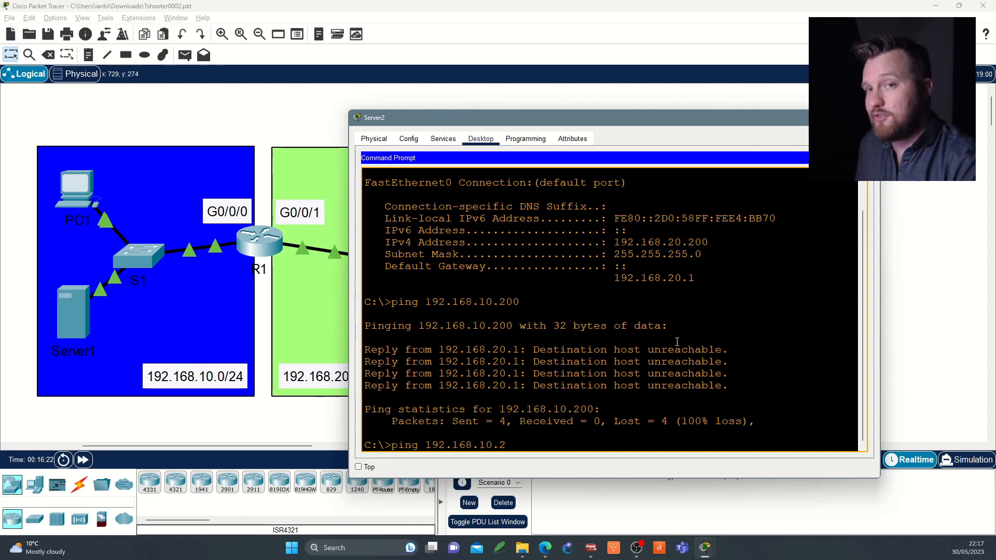
{"action": "key", "text": "Return"}
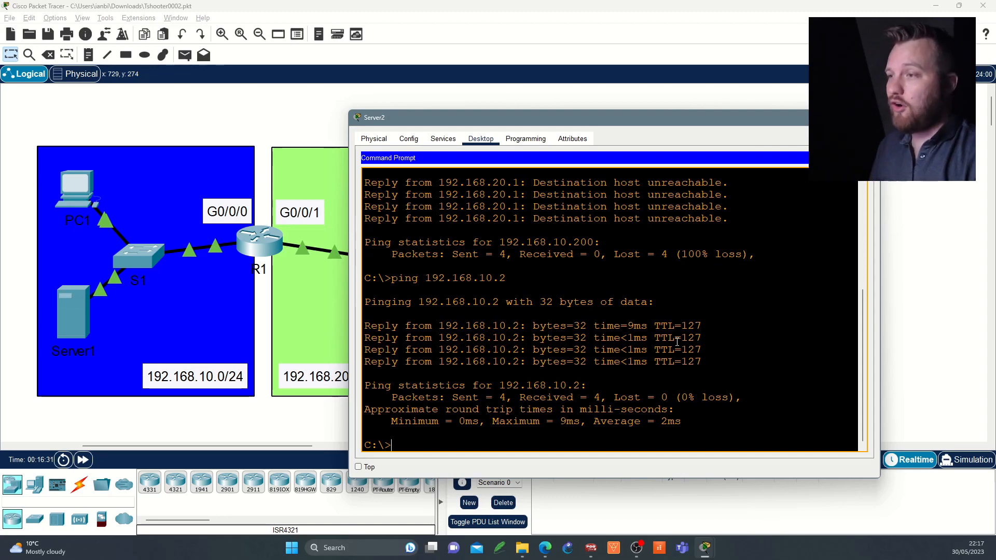
Step: Open R1's maximized command line and highlight entries 30 and 40 of the GREEN-BLUE access list
{"action": "left_click", "coordinate": [261, 253]}
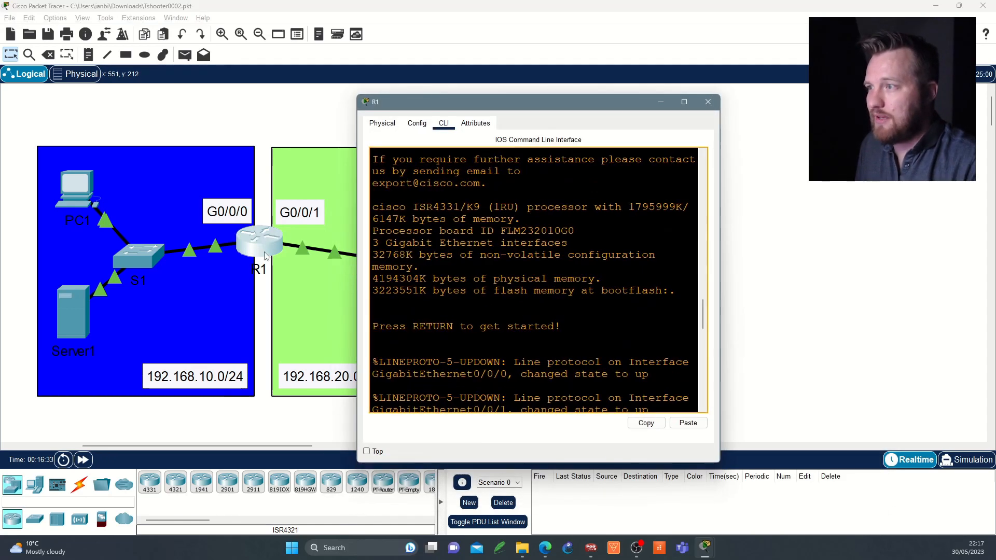
{"action": "left_click", "coordinate": [683, 101]}
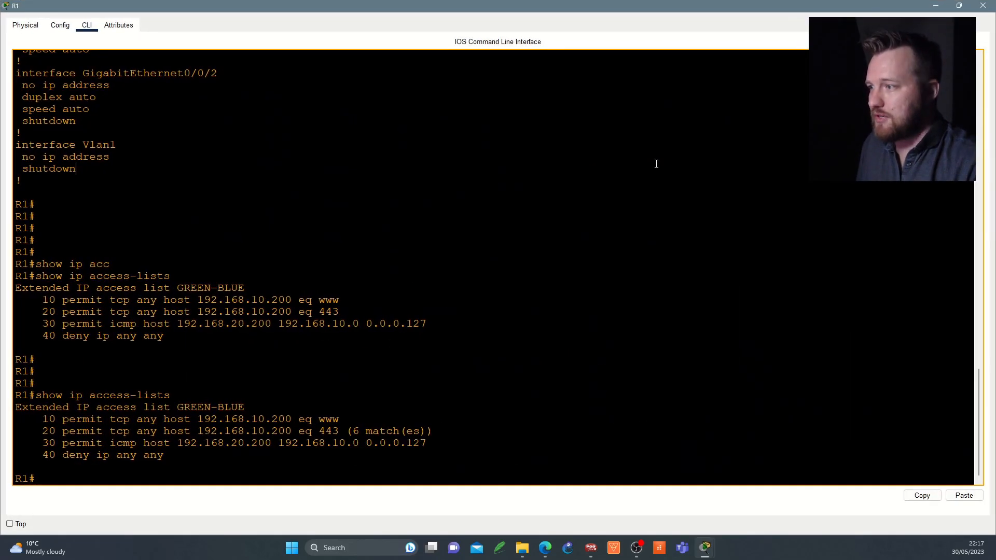
{"action": "key", "text": "Return"}
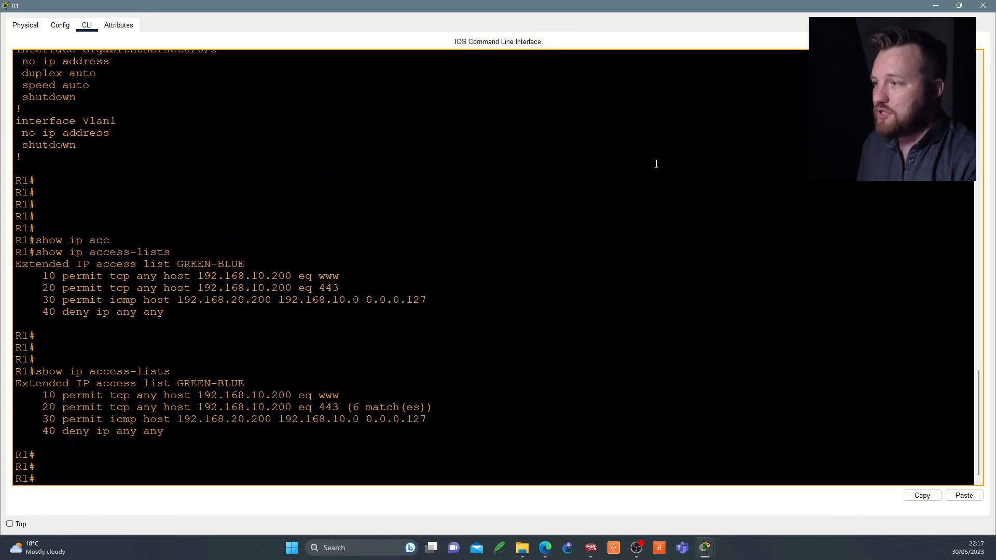
{"action": "left_click_drag", "start_coordinate": [48, 421], "coordinate": [456, 418]}
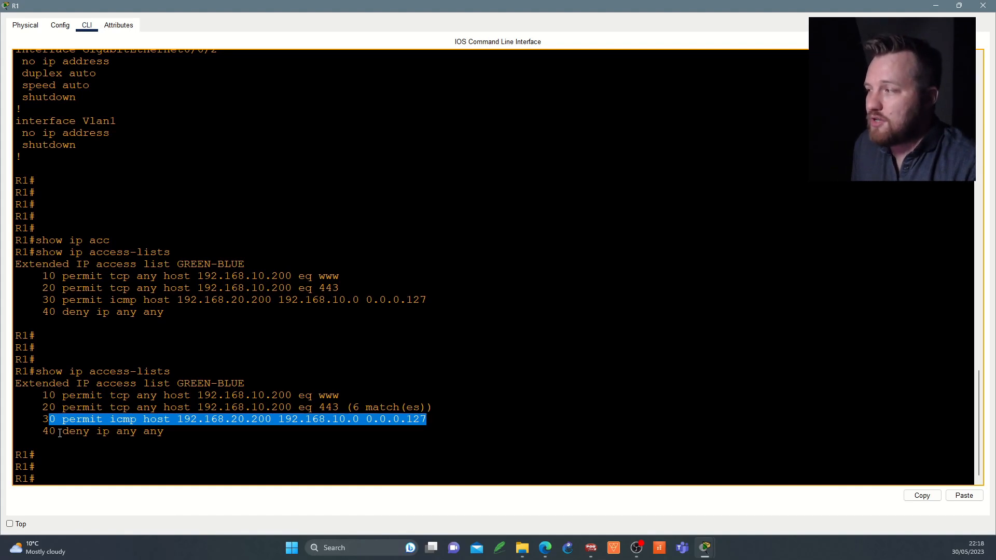
{"action": "left_click_drag", "start_coordinate": [48, 435], "coordinate": [174, 437]}
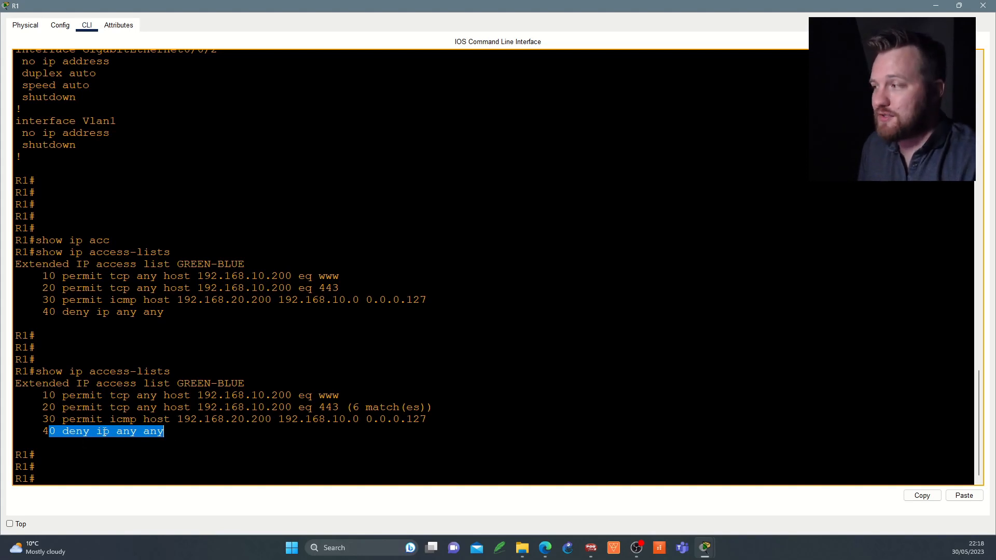
Step: Rerun show ip access-lists on R1 and highlight the match counts of entries 30 and 40
{"action": "key", "text": "Up"}
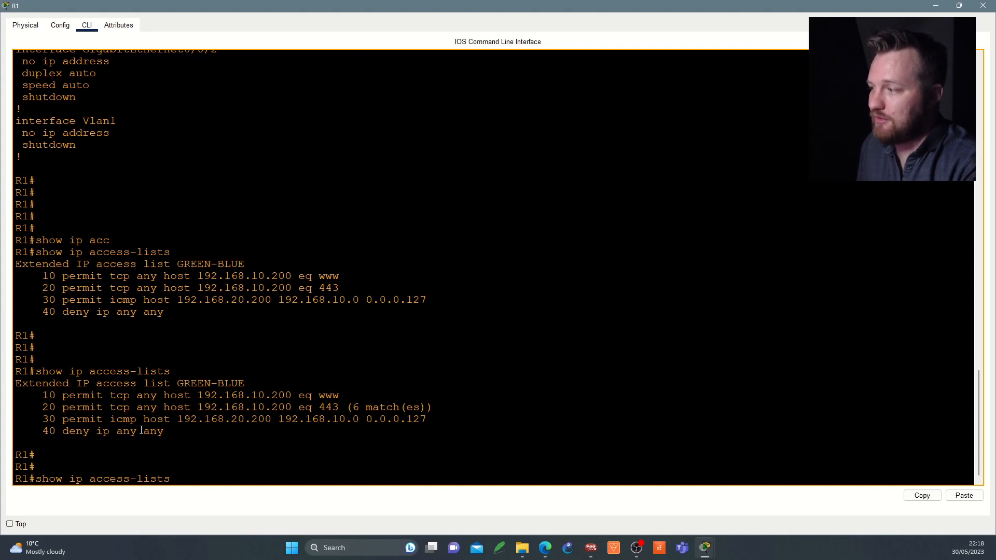
{"action": "key", "text": "Return"}
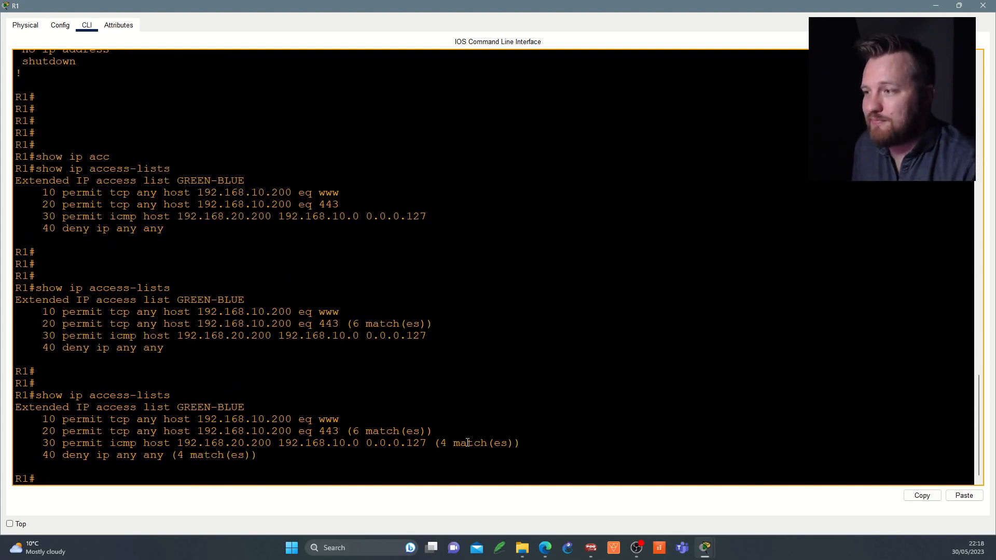
{"action": "triple_click", "coordinate": [458, 442]}
{"action": "triple_click", "coordinate": [196, 454]}
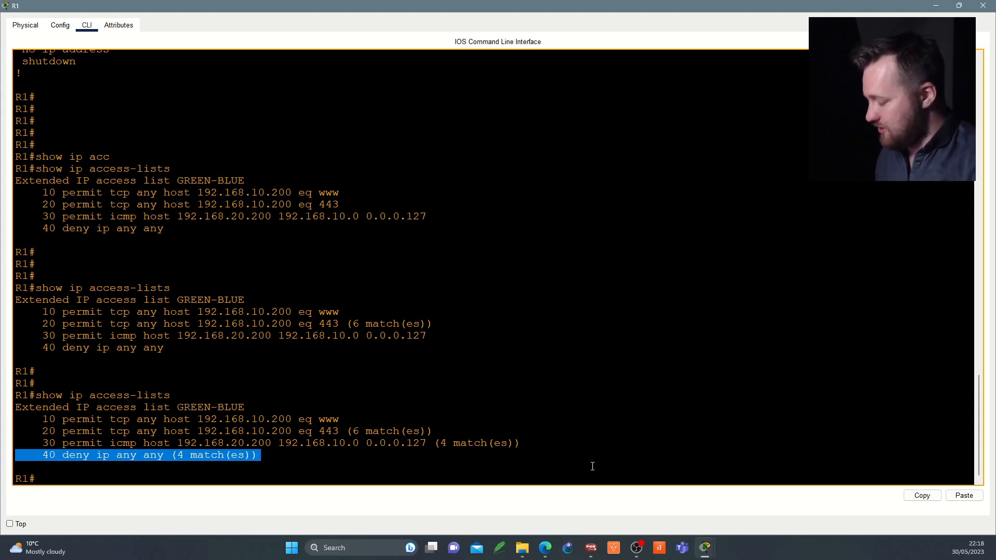
Step: Compare the tweet's ACE Action poll answer in the browser with entry 30 of GREEN-BLUE in R1's command line
{"action": "key", "text": "alt+Tab"}
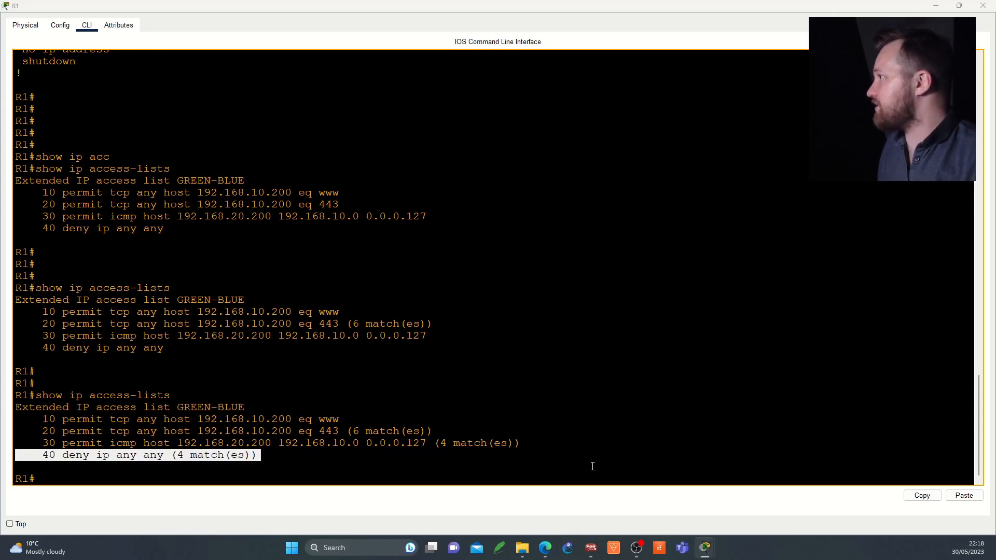
{"action": "key", "text": "alt+Tab"}
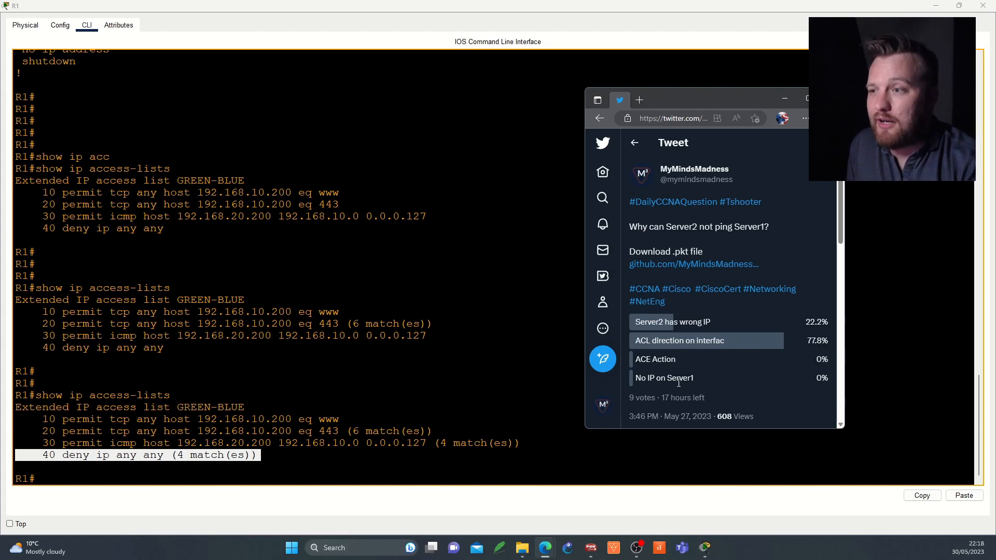
{"action": "left_click_drag", "start_coordinate": [676, 359], "coordinate": [635, 364]}
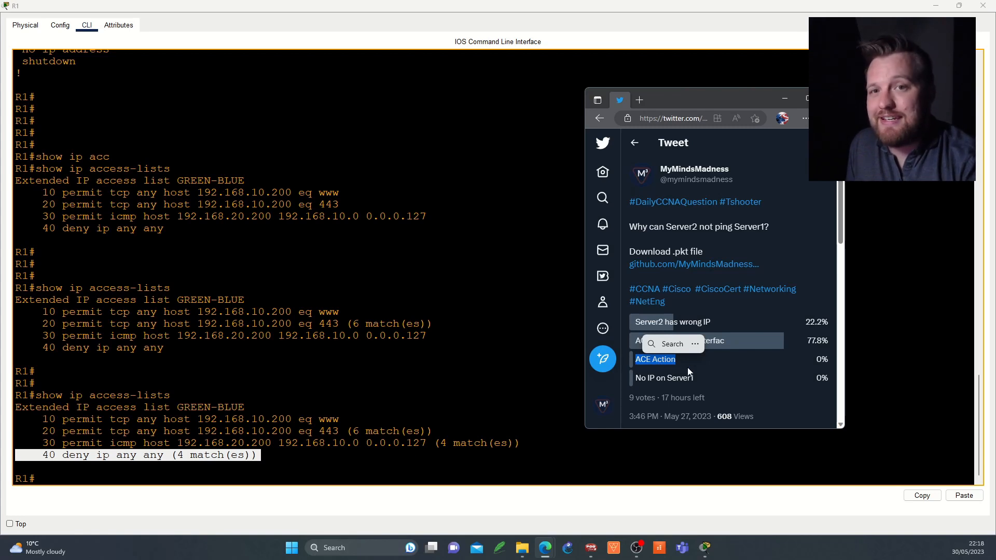
{"action": "left_click", "coordinate": [124, 445]}
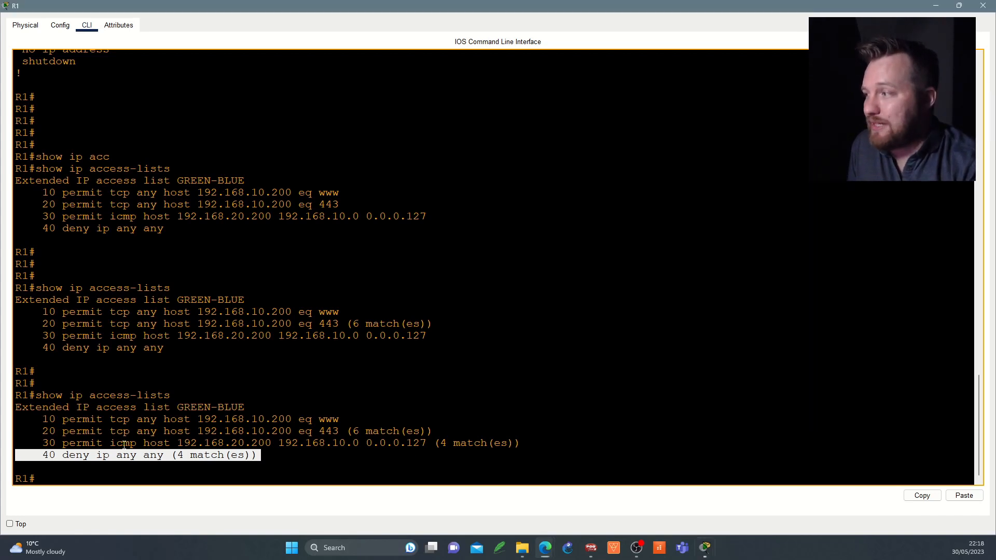
{"action": "triple_click", "coordinate": [124, 444]}
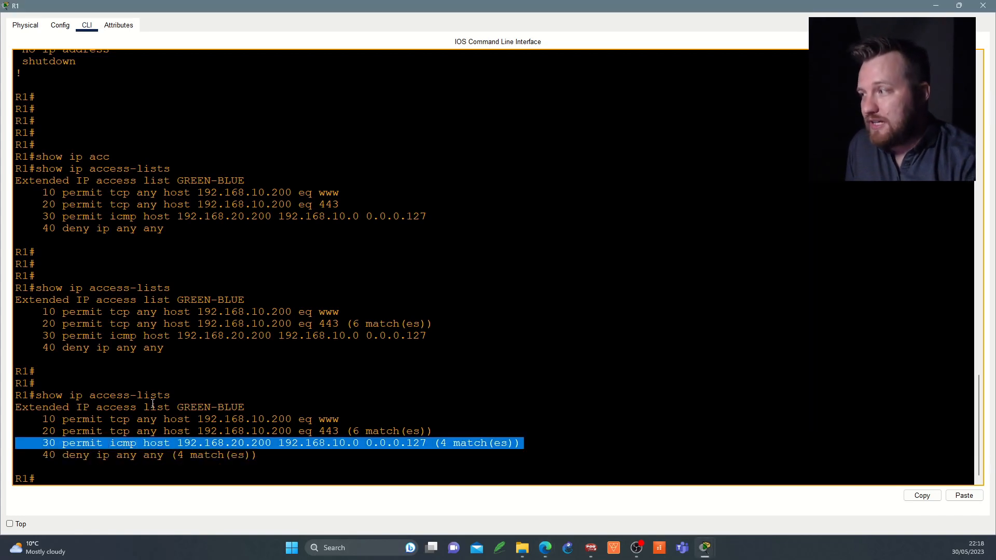